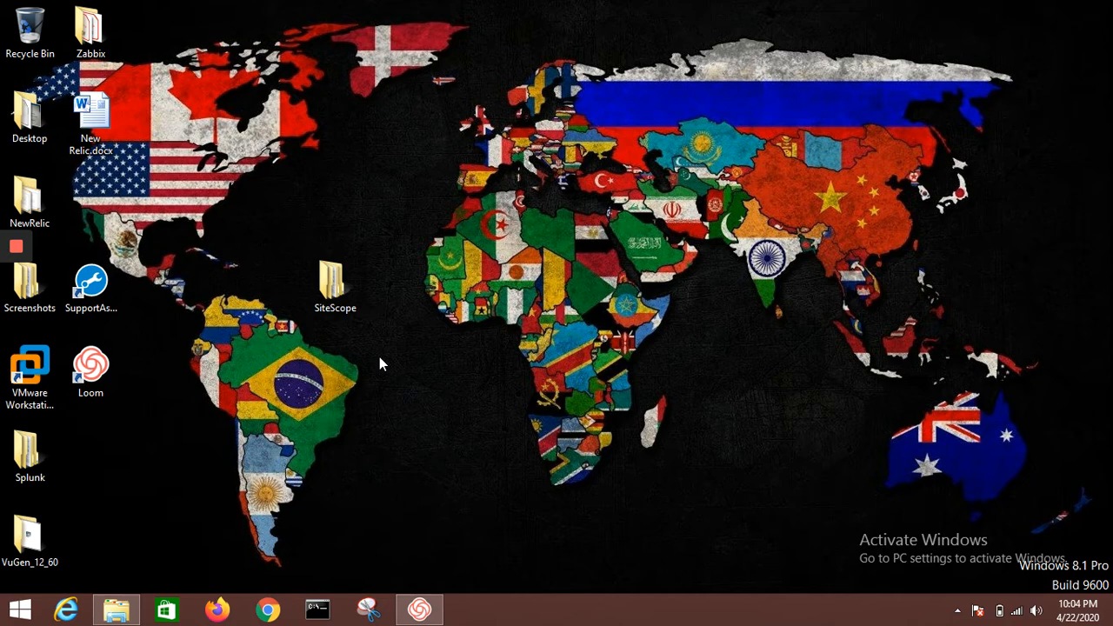
Open the desktop SiteScope folder and its SiteScope_2019.11_for_Windows_64bit subfolder, dismissing the Check Point sign-in prompt.
{"action": "left_click", "coordinate": [335, 285]}
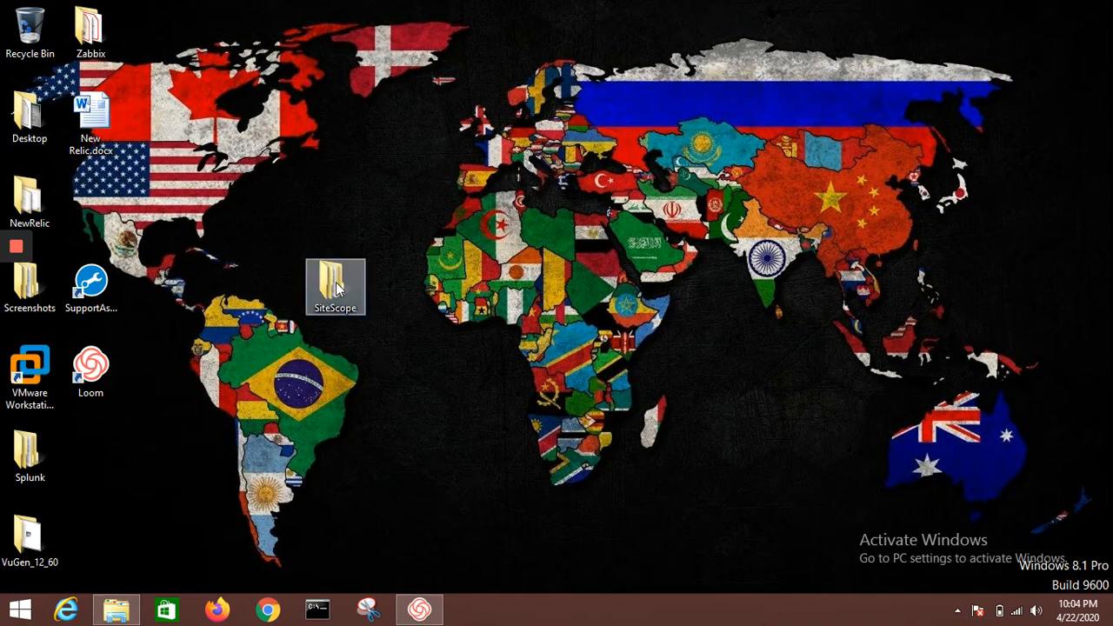
{"action": "double_click", "coordinate": [335, 285]}
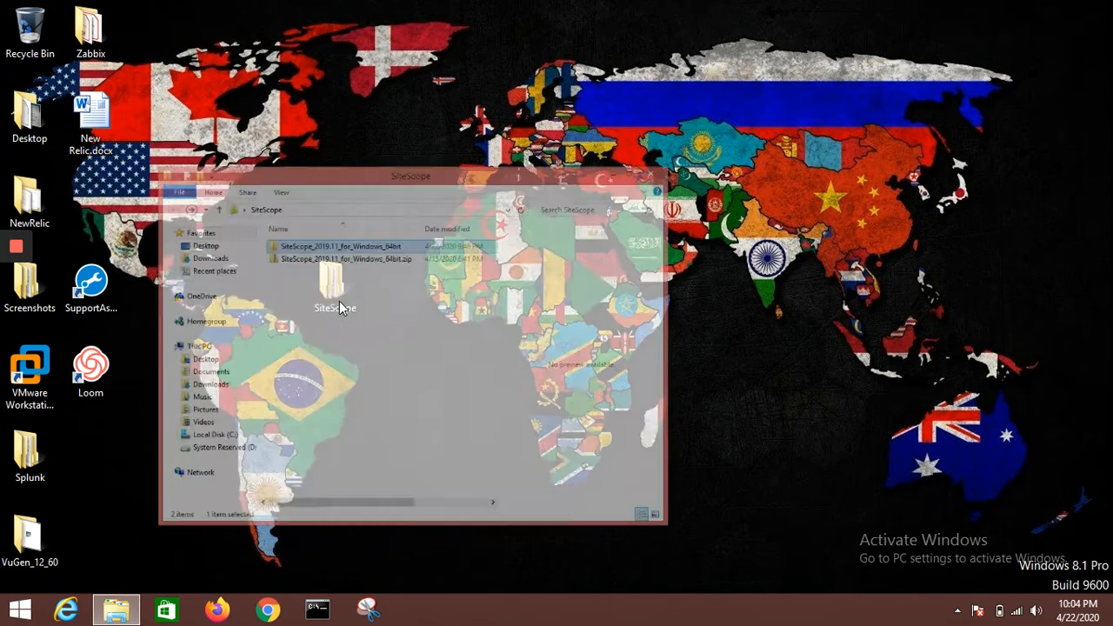
{"action": "left_click", "coordinate": [441, 139]}
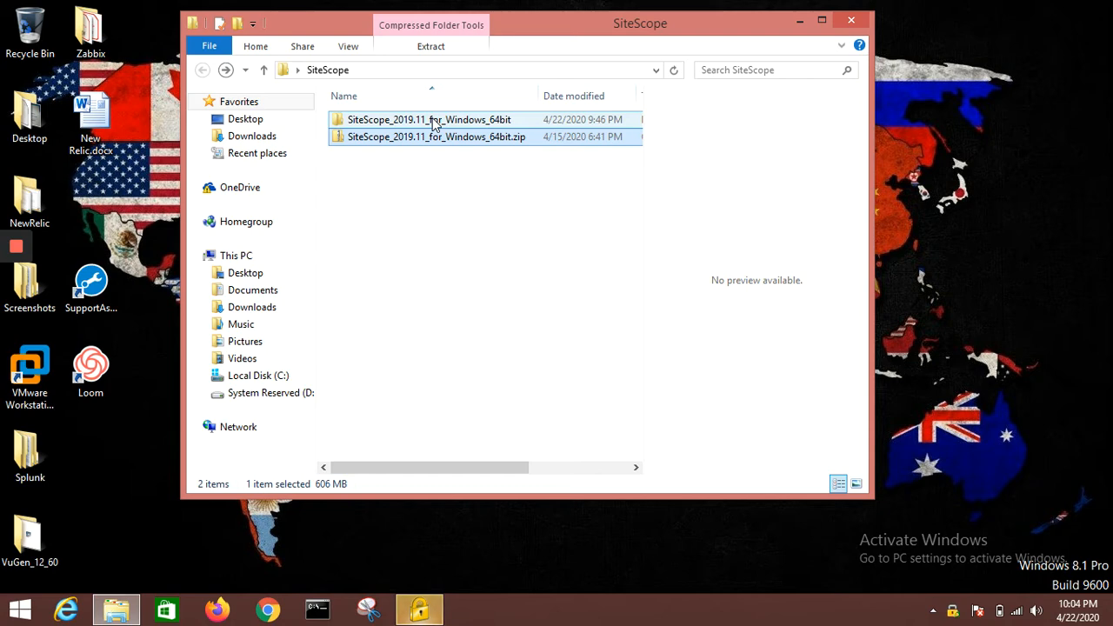
{"action": "double_click", "coordinate": [432, 123]}
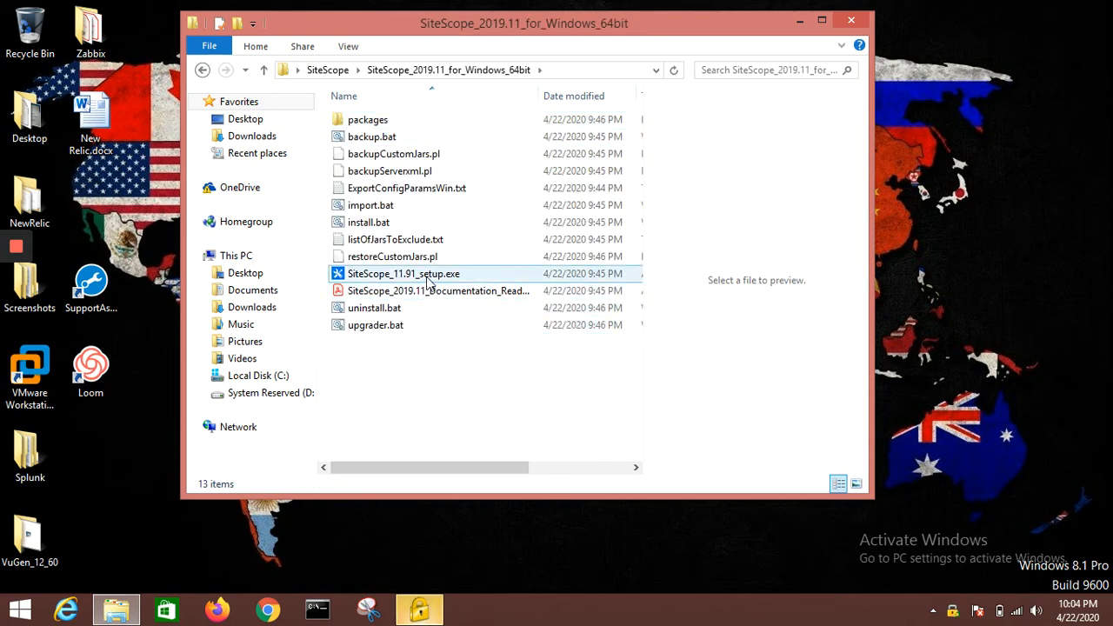
{"action": "left_click", "coordinate": [428, 278]}
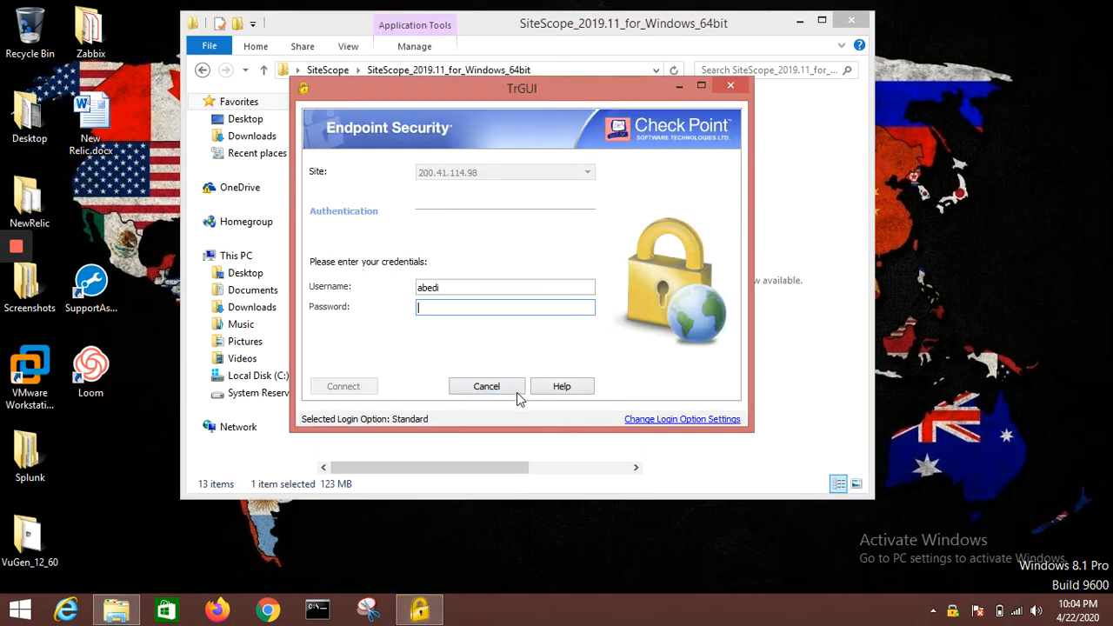
{"action": "left_click", "coordinate": [517, 391]}
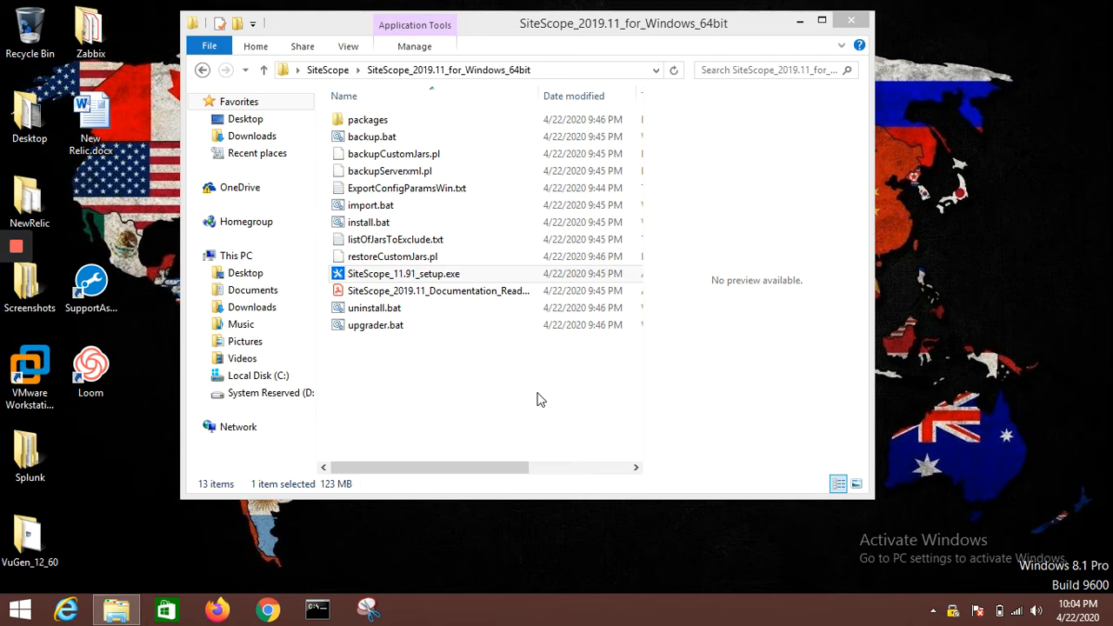
Run SiteScope_11.91_setup.exe as administrator and minimize File Explorer.
{"action": "right_click", "coordinate": [421, 278]}
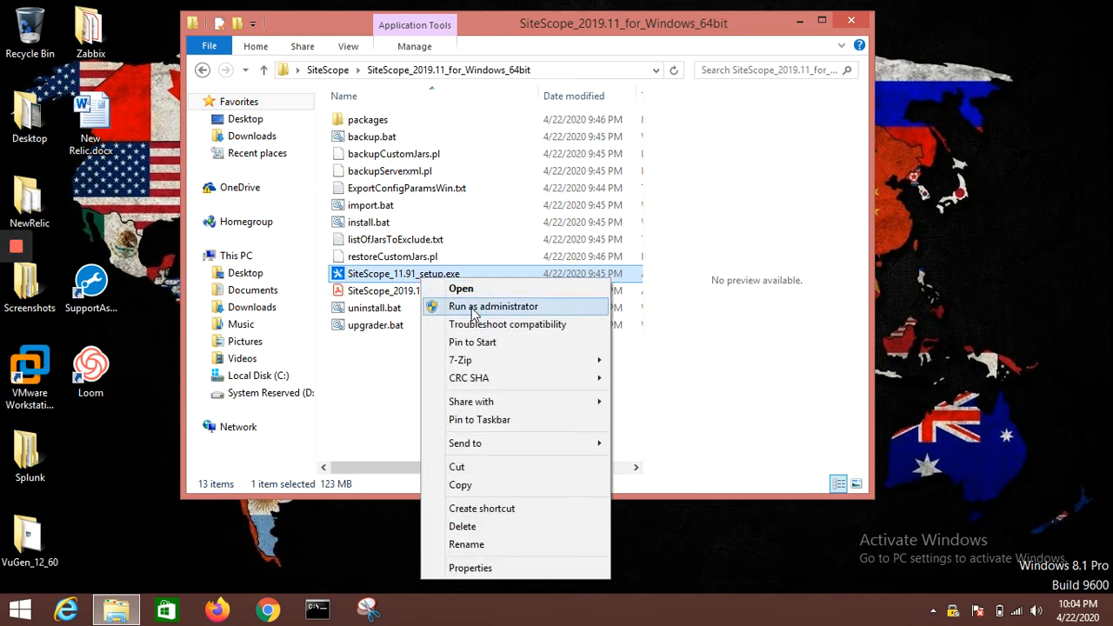
{"action": "left_click", "coordinate": [474, 306]}
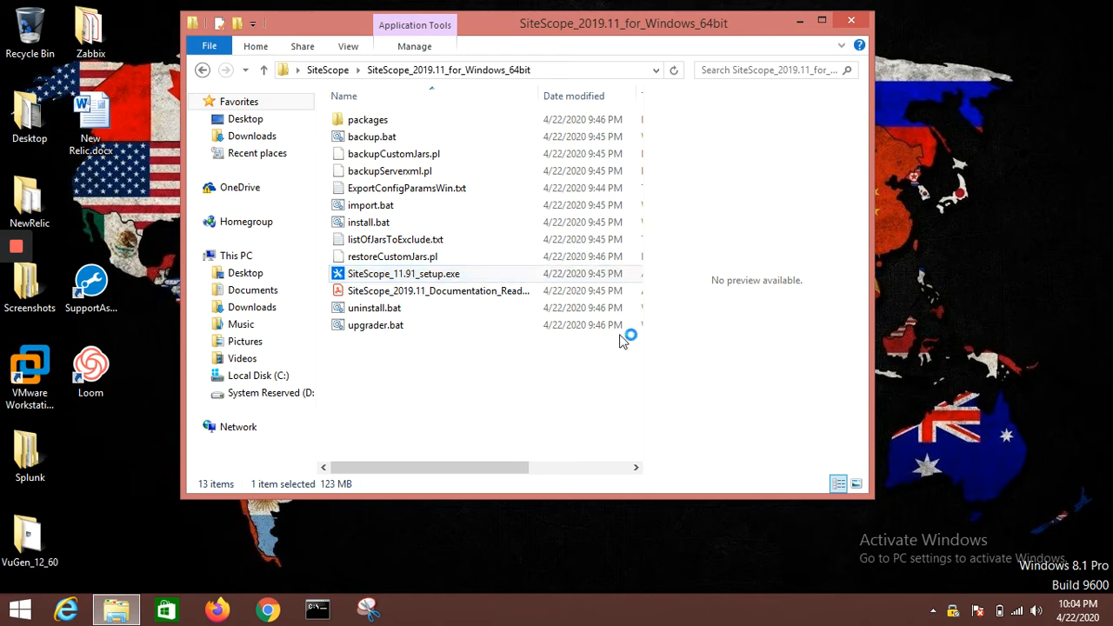
{"action": "left_click", "coordinate": [799, 21]}
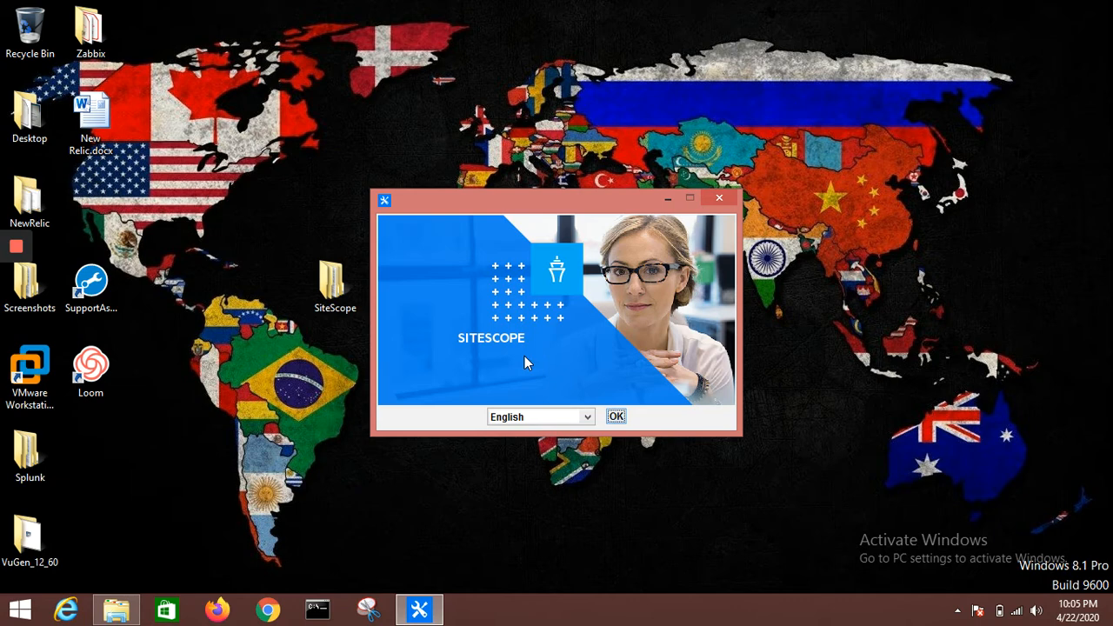
Select English from the installer's language dropdown.
{"action": "left_click", "coordinate": [588, 418]}
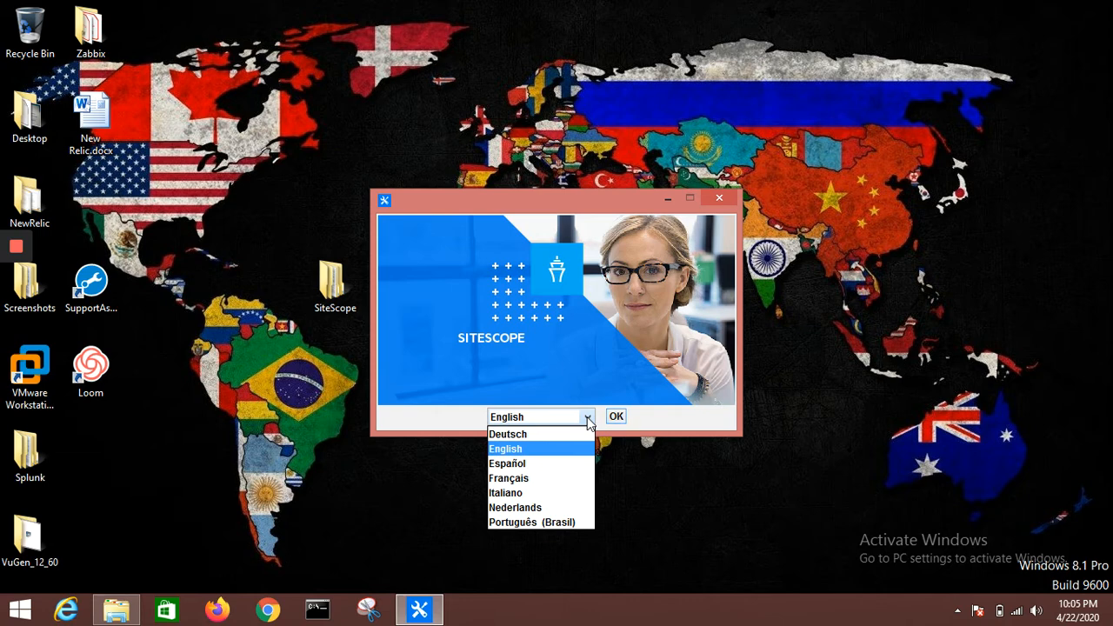
{"action": "left_click", "coordinate": [515, 449]}
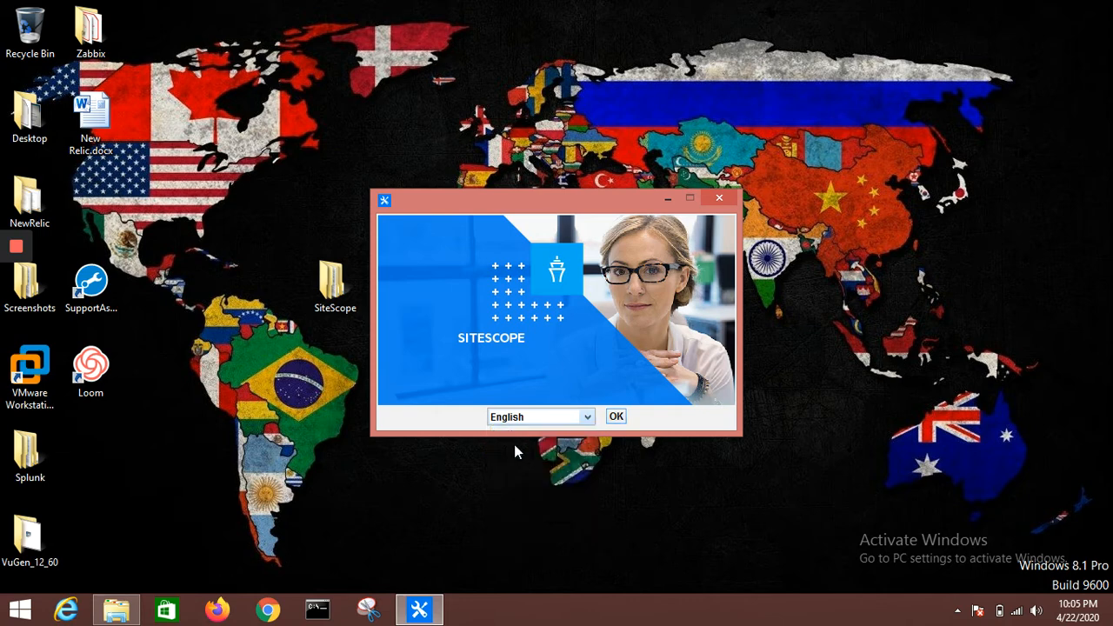
Confirm English and let setup initialize until the restart warning appears.
{"action": "left_click", "coordinate": [617, 417]}
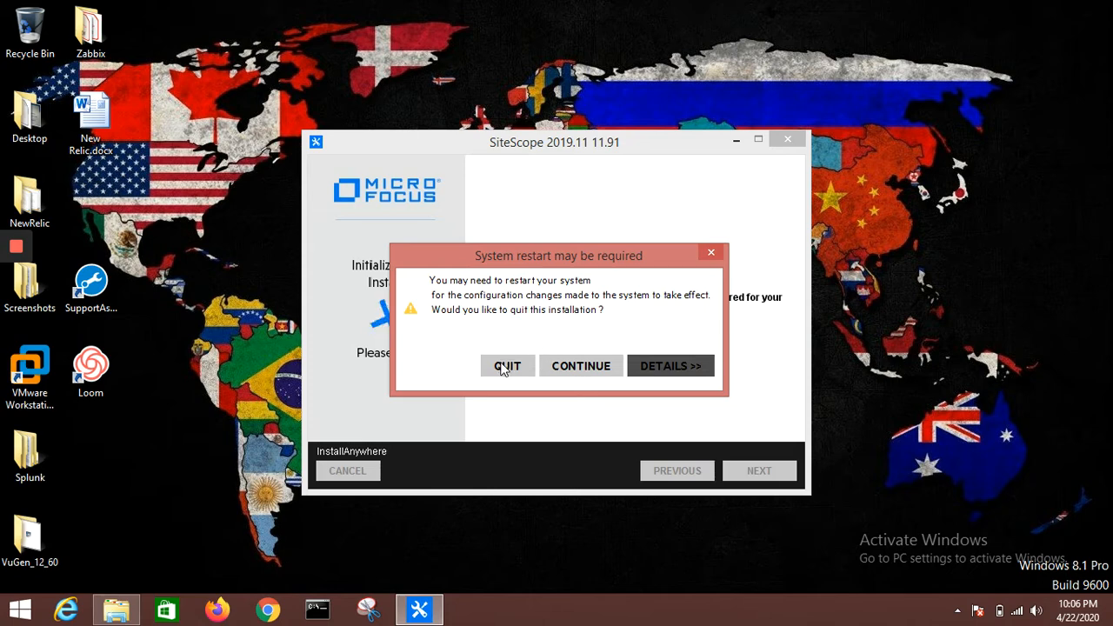
Continue past the restart warning and advance from the Introduction to the License Agreement.
{"action": "left_click", "coordinate": [575, 367]}
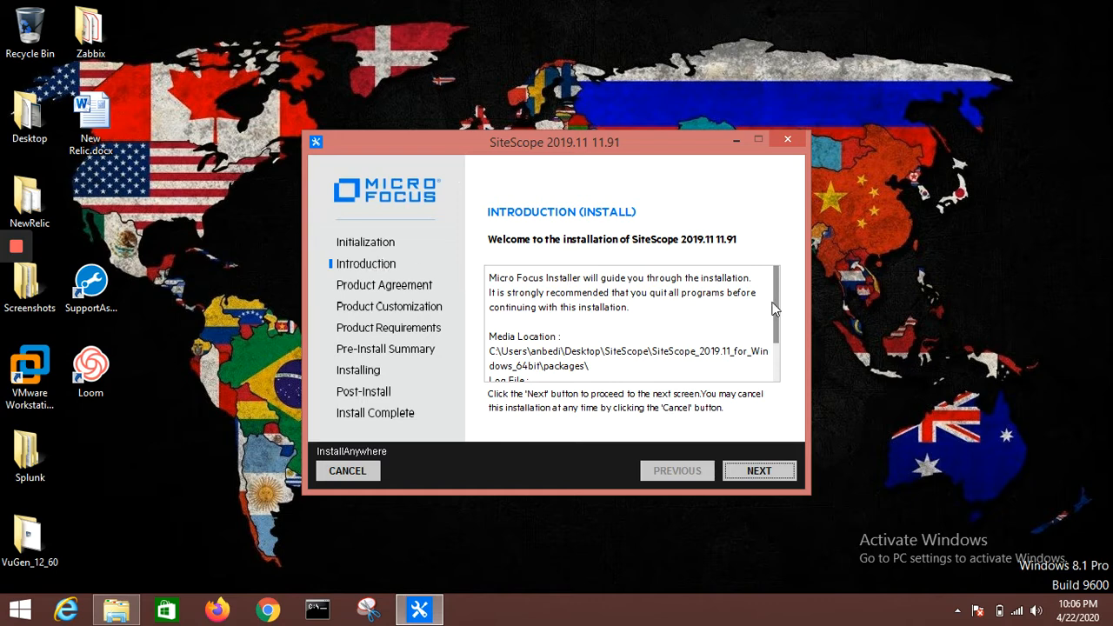
{"action": "left_click_drag", "start_coordinate": [777, 296], "coordinate": [772, 345]}
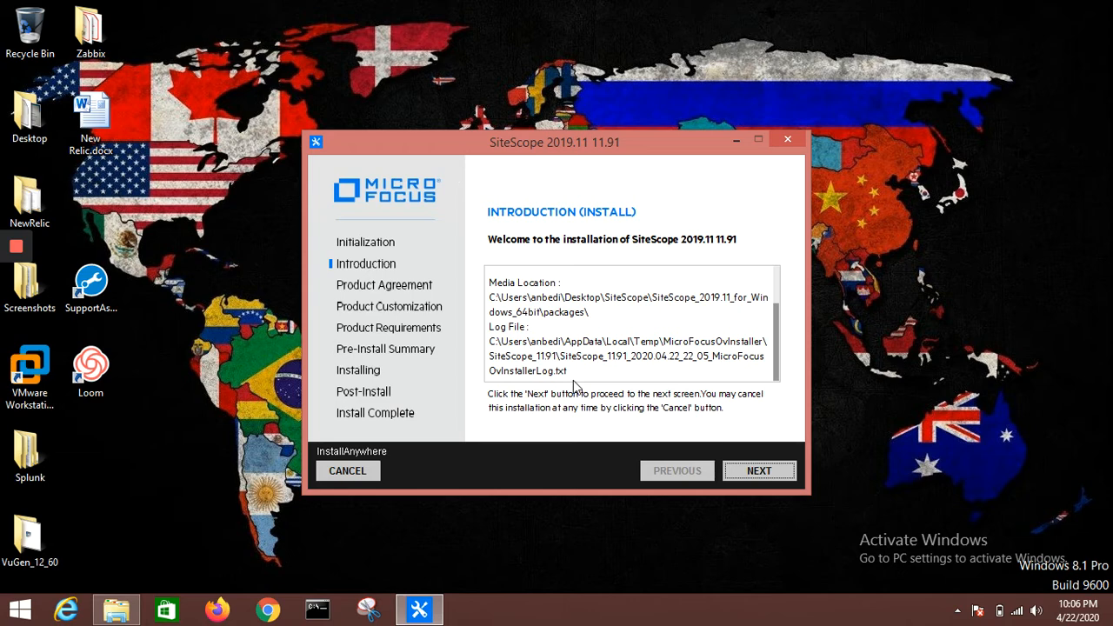
{"action": "left_click", "coordinate": [755, 473]}
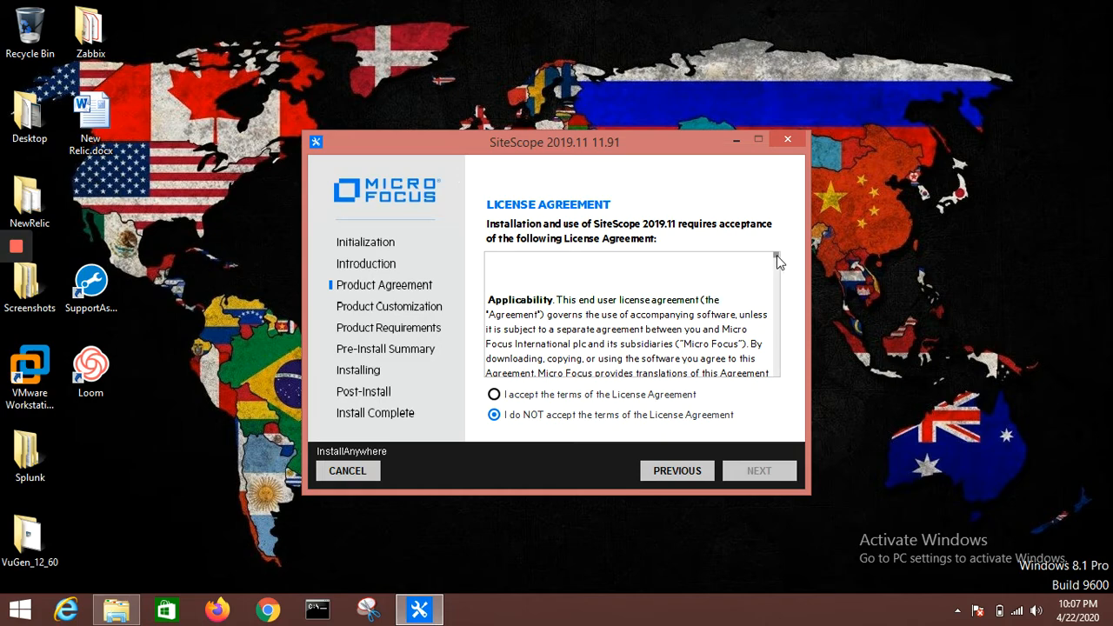
Accept the License Agreement terms and advance to Product Customization.
{"action": "left_click_drag", "start_coordinate": [775, 256], "coordinate": [778, 380]}
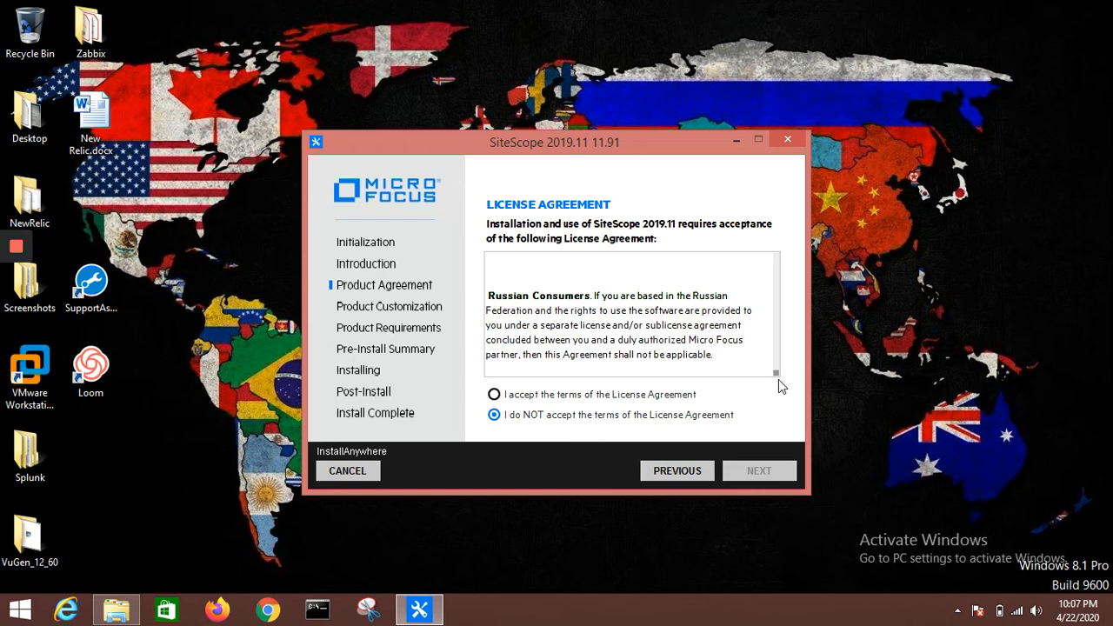
{"action": "left_click", "coordinate": [497, 395]}
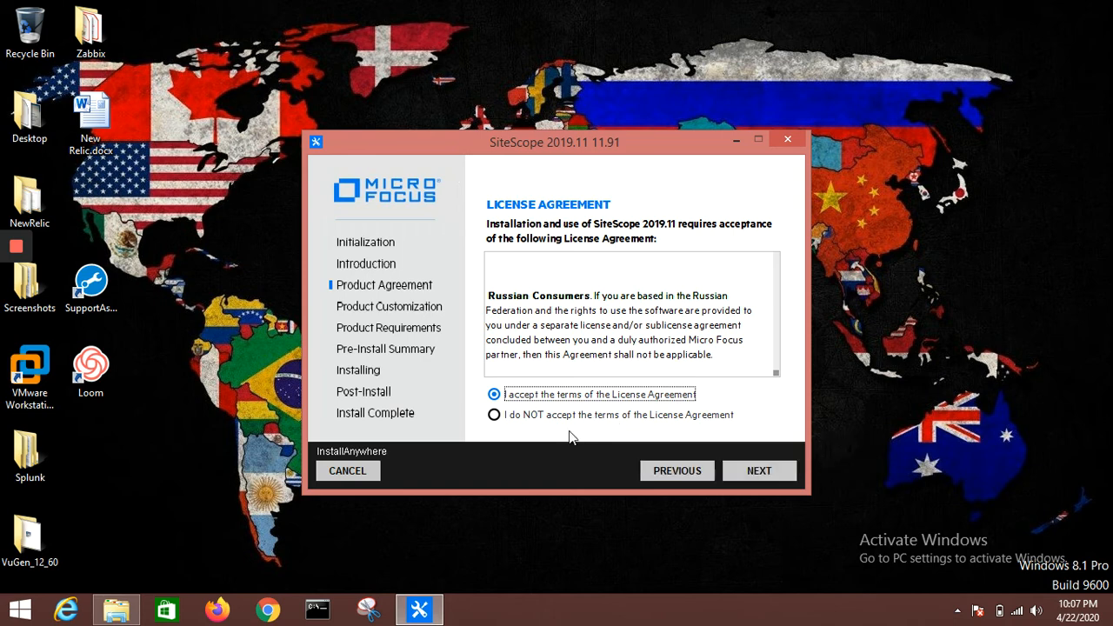
{"action": "left_click", "coordinate": [740, 472]}
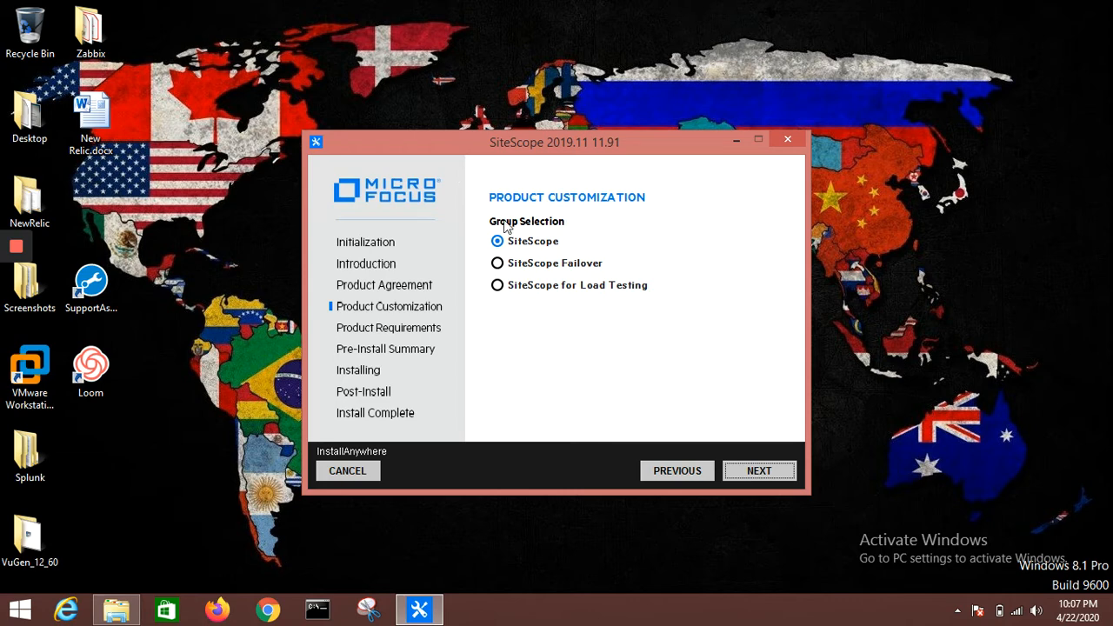
Keep the SiteScope group and all default features, SiteScope JRE through Online Help, and continue.
{"action": "left_click", "coordinate": [752, 477]}
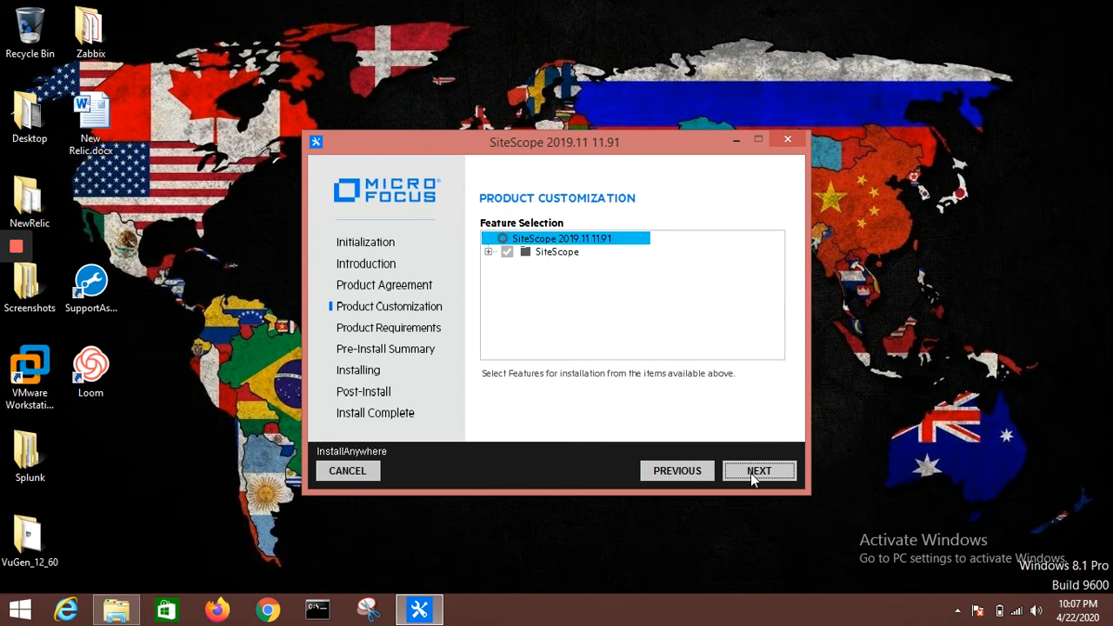
{"action": "left_click", "coordinate": [488, 252]}
{"action": "left_click_drag", "start_coordinate": [780, 306], "coordinate": [782, 346]}
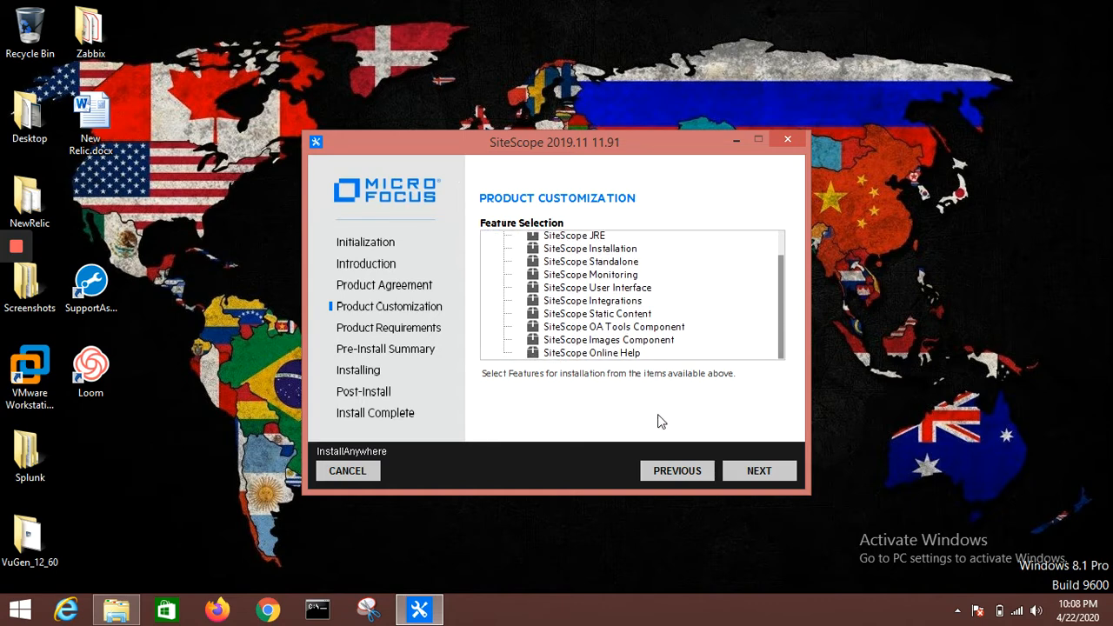
{"action": "left_click", "coordinate": [756, 471]}
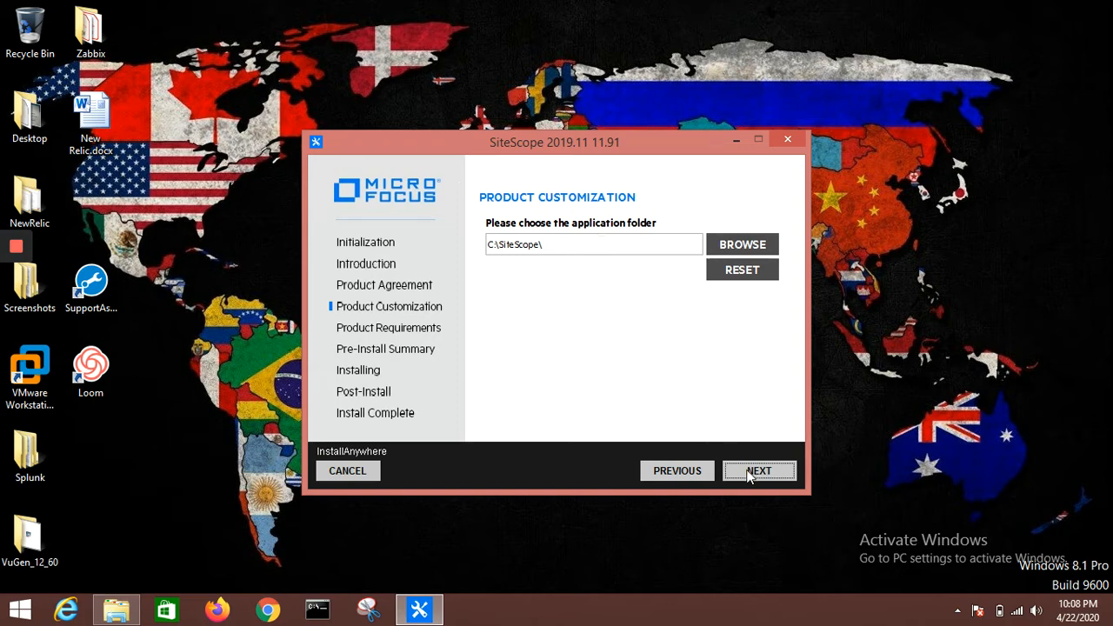
Keep C:\SiteScope\ as the install folder and allow Java through the firewall on private networks.
{"action": "left_click", "coordinate": [750, 474]}
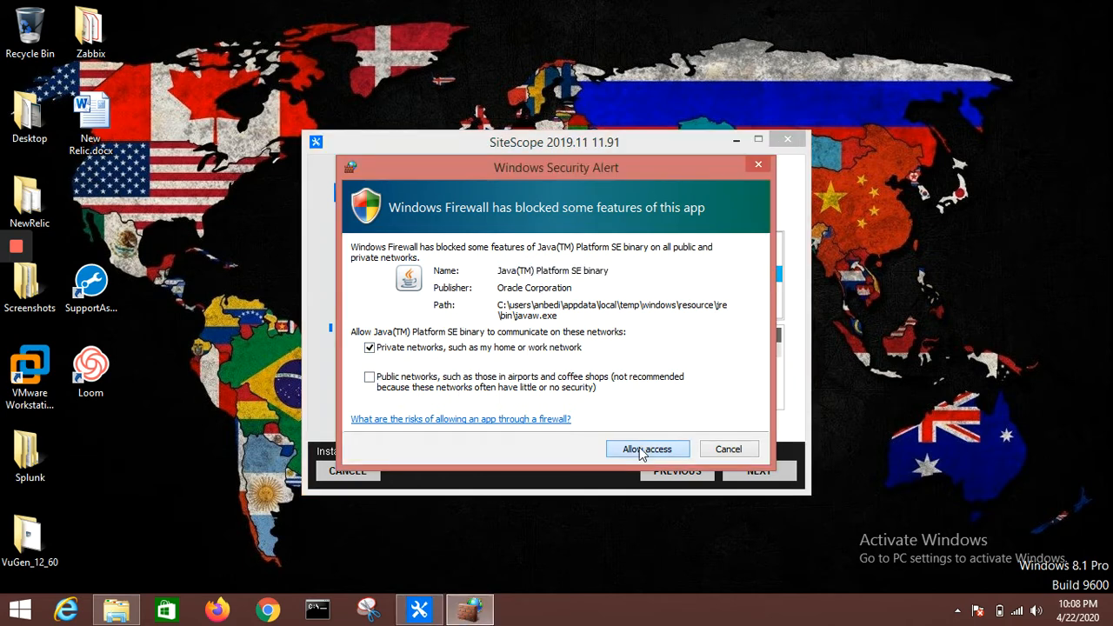
{"action": "left_click", "coordinate": [643, 449]}
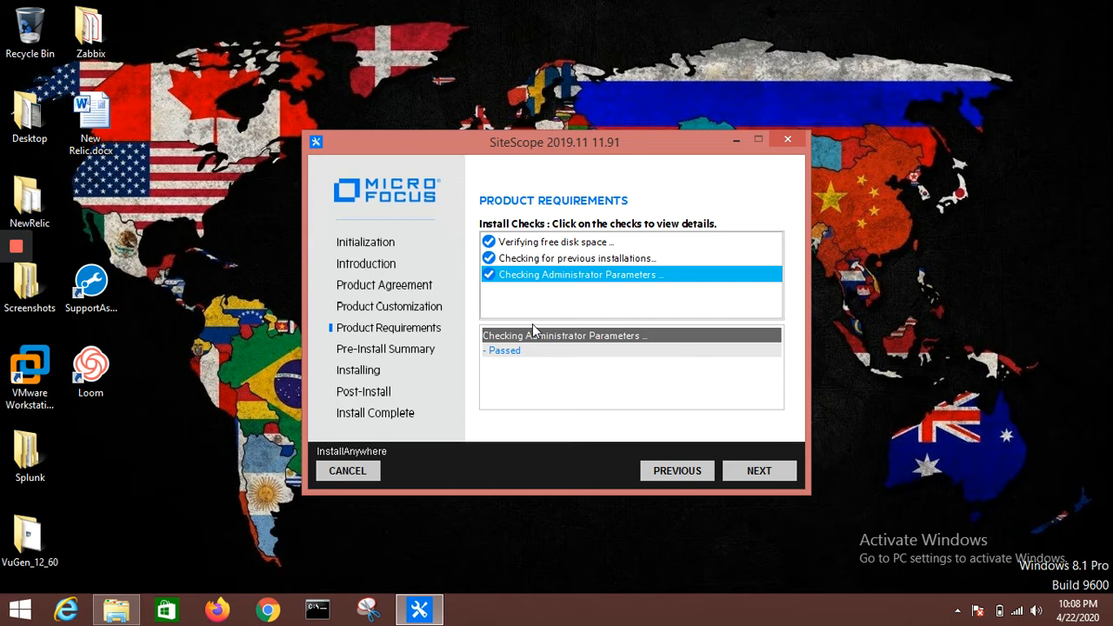
Review the passed disk space, previous installation and administrator checks, then go to the Pre-Install Summary.
{"action": "left_click", "coordinate": [546, 248]}
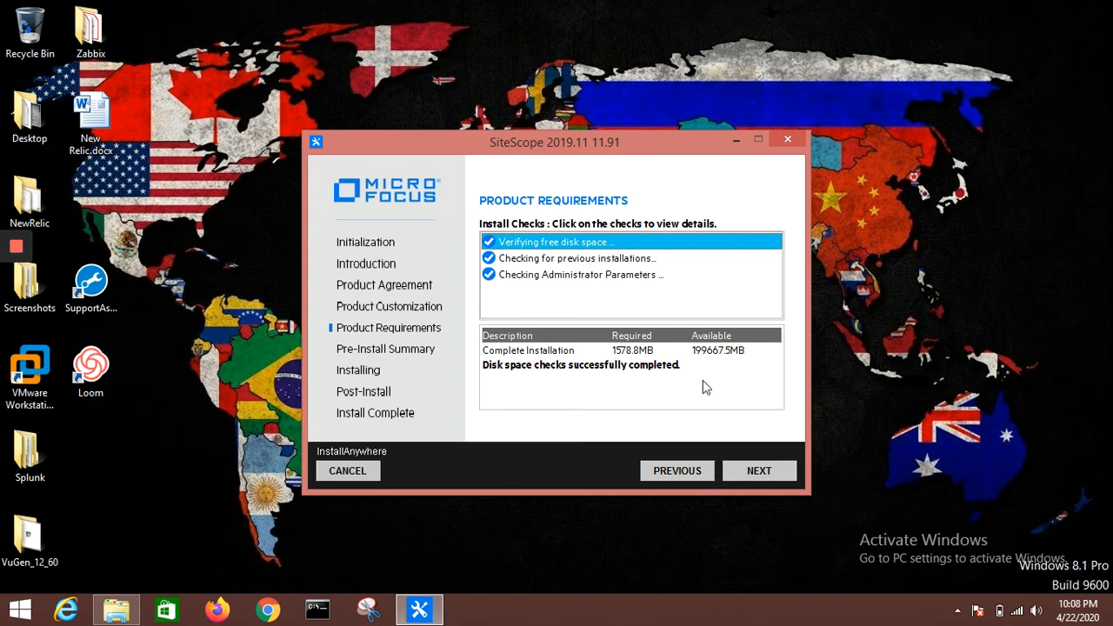
{"action": "left_click", "coordinate": [563, 260]}
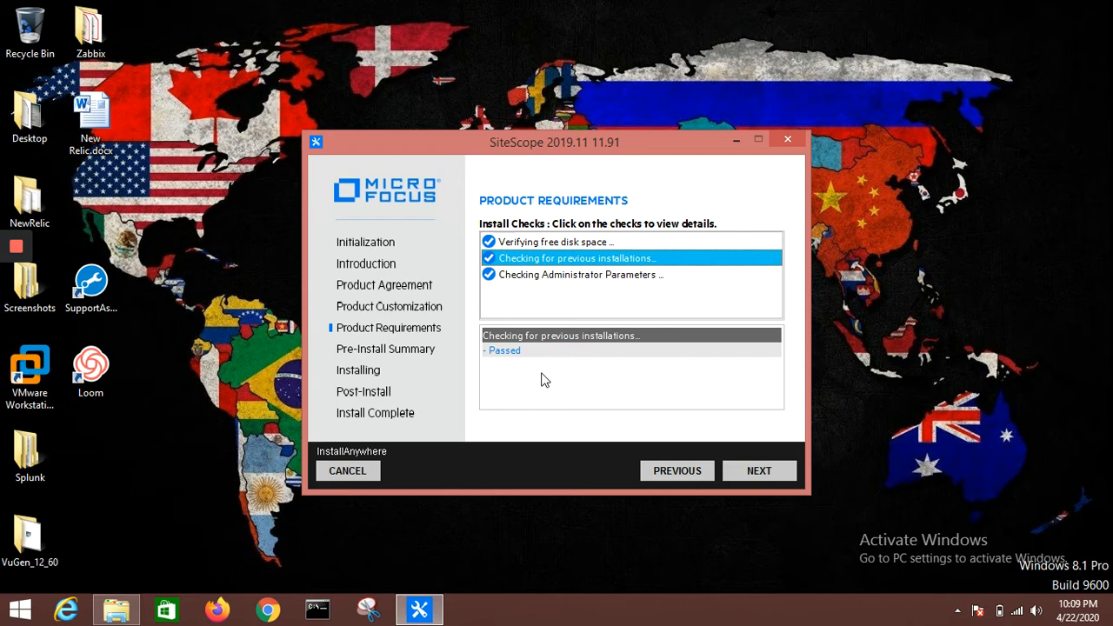
{"action": "left_click", "coordinate": [570, 278]}
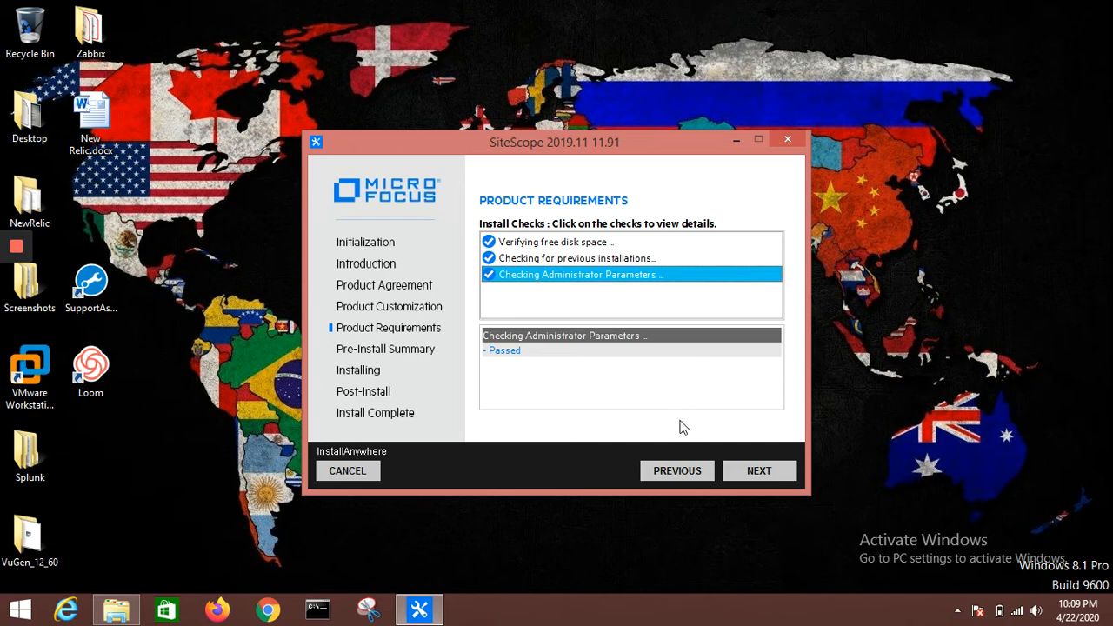
{"action": "left_click", "coordinate": [746, 470]}
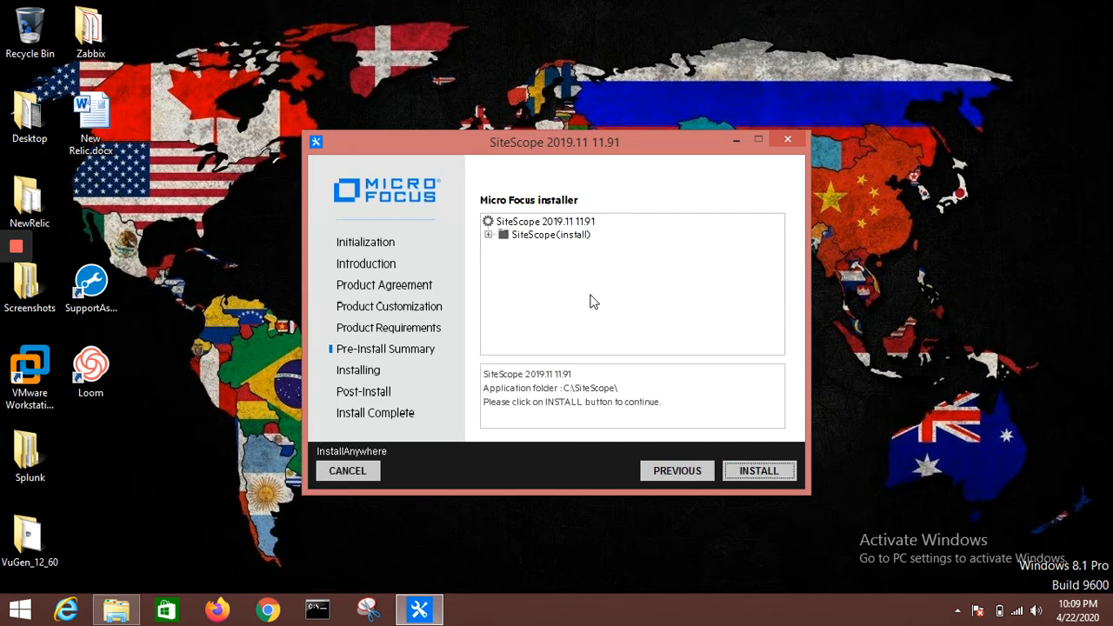
Review the summary's version 11.91 and C:\SiteScope\ folder lines, then start the installation.
{"action": "left_click", "coordinate": [490, 234]}
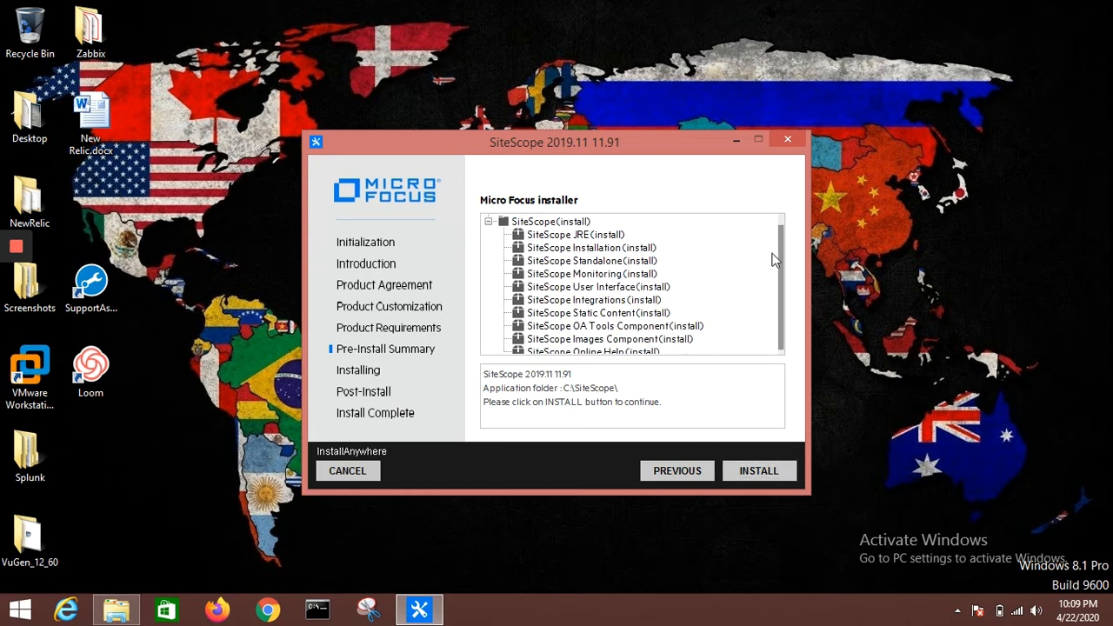
{"action": "left_click_drag", "start_coordinate": [783, 261], "coordinate": [779, 289]}
{"action": "left_click_drag", "start_coordinate": [484, 374], "coordinate": [576, 376]}
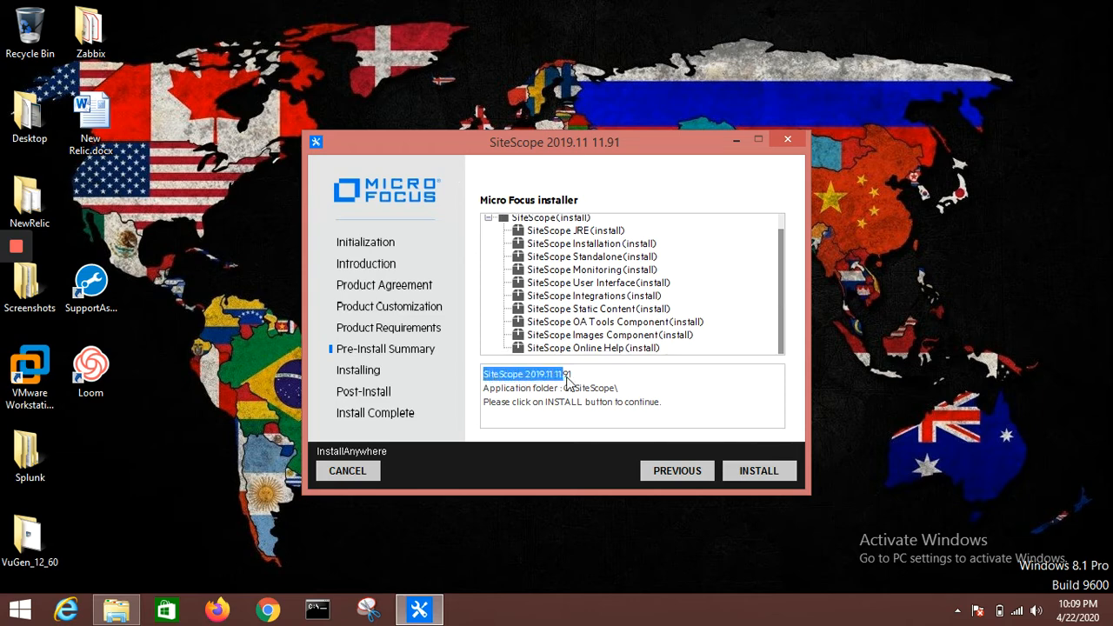
{"action": "left_click_drag", "start_coordinate": [484, 388], "coordinate": [628, 389]}
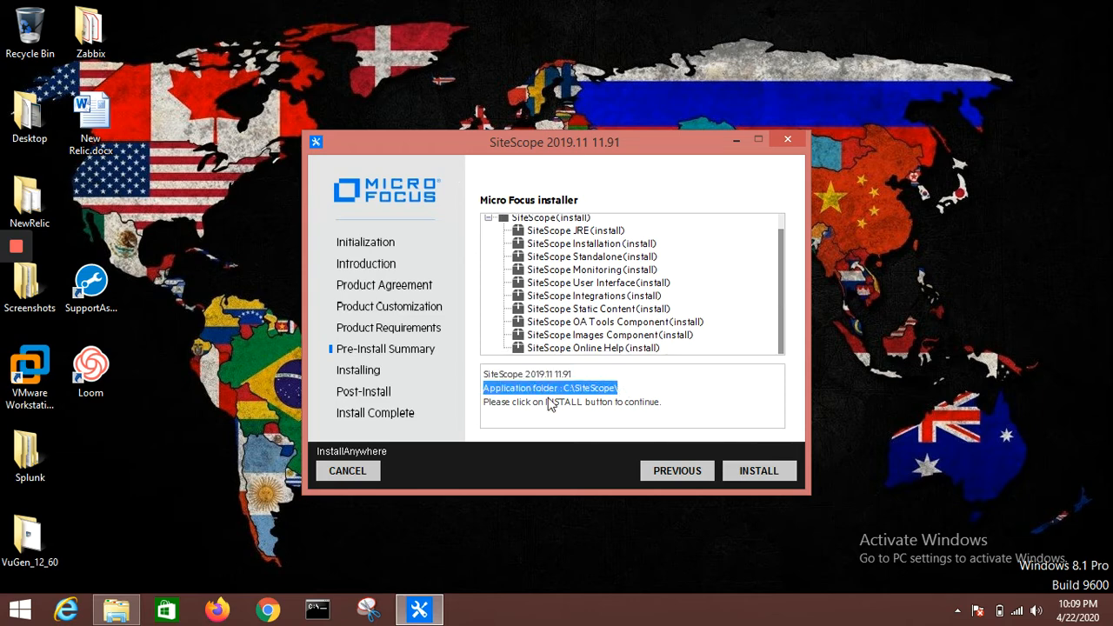
{"action": "left_click_drag", "start_coordinate": [484, 402], "coordinate": [661, 405]}
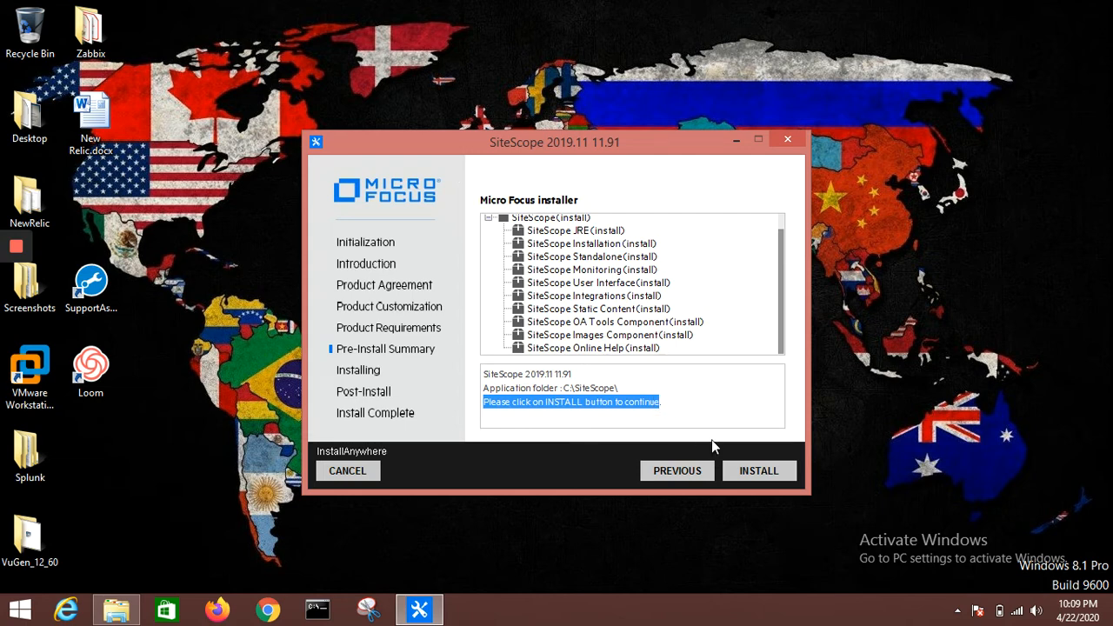
{"action": "left_click", "coordinate": [749, 472]}
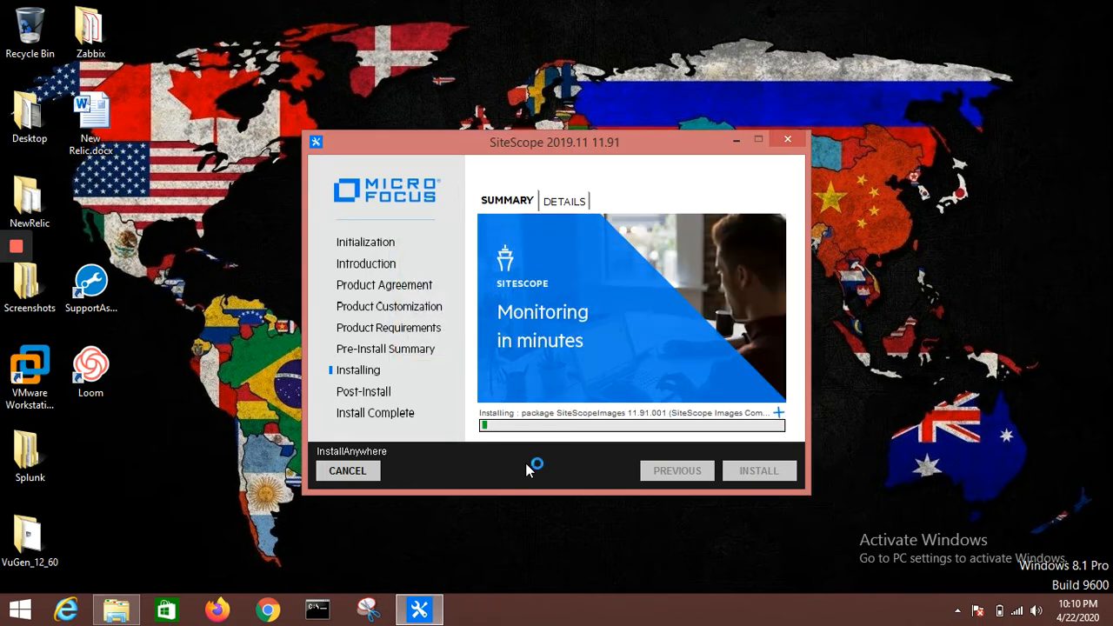
{"action": "left_click", "coordinate": [566, 202]}
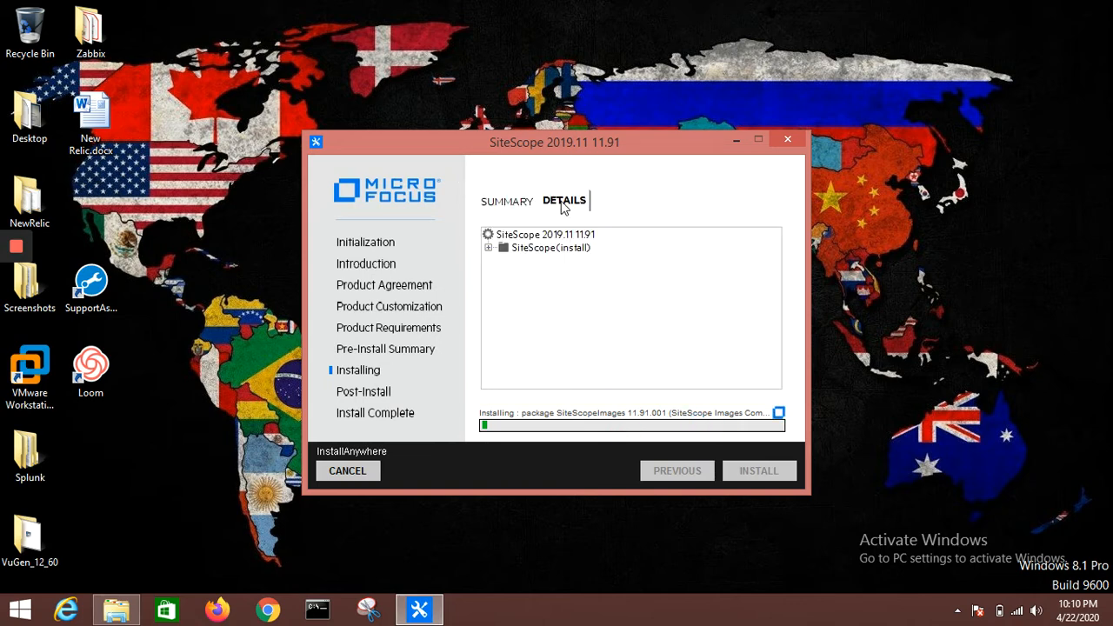
{"action": "left_click", "coordinate": [488, 247]}
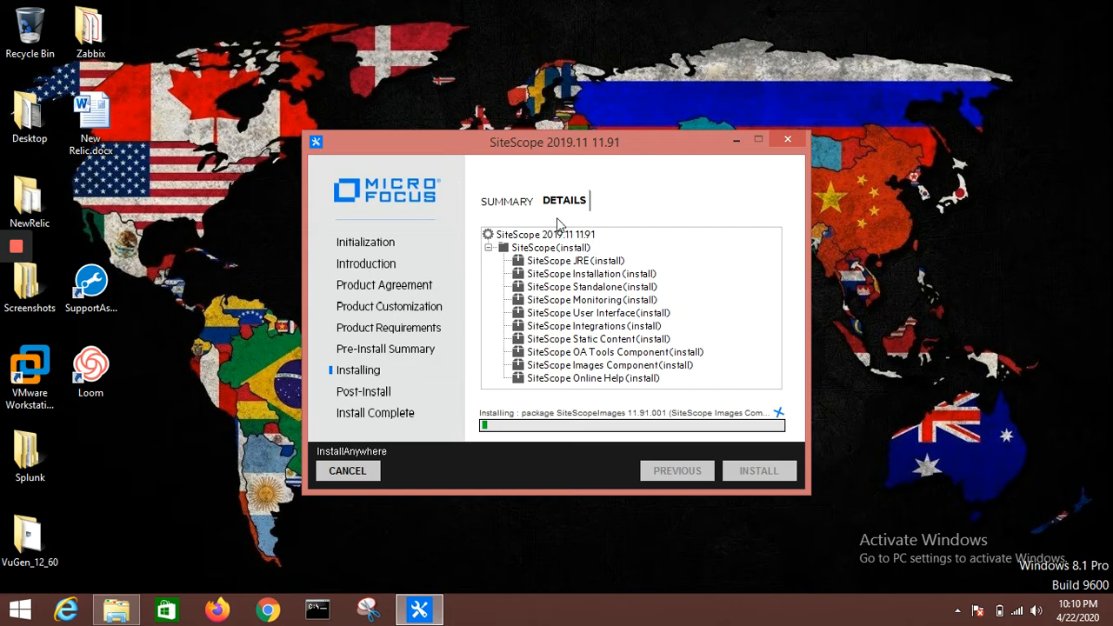
{"action": "left_click", "coordinate": [525, 207]}
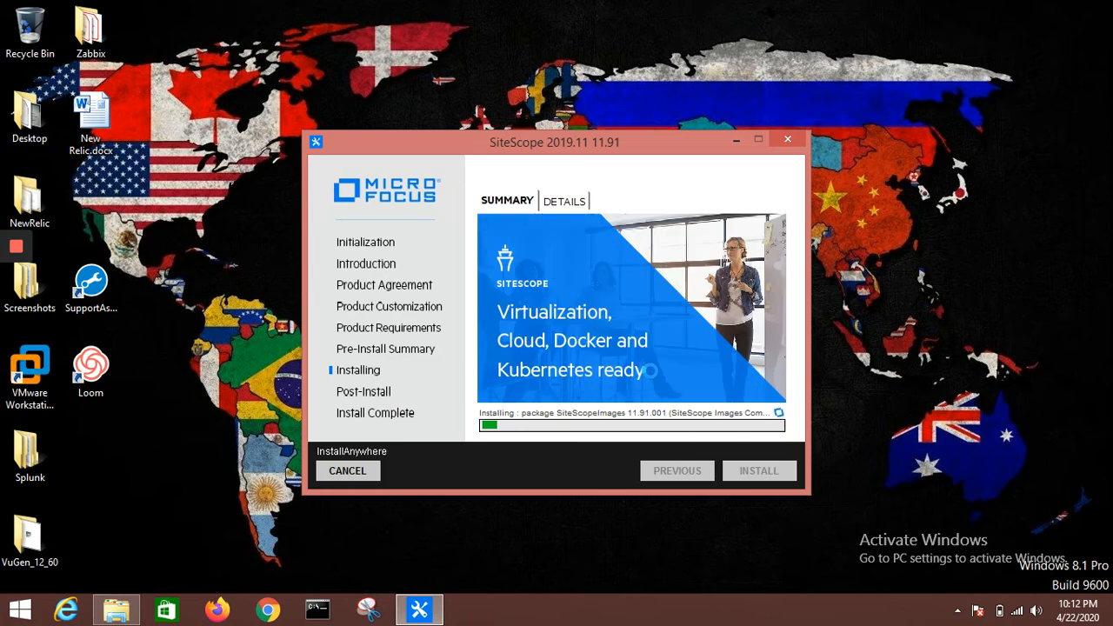
Switch between the DETAILS and SUMMARY views to watch components install until uninstaller creation starts.
{"action": "left_click", "coordinate": [570, 204]}
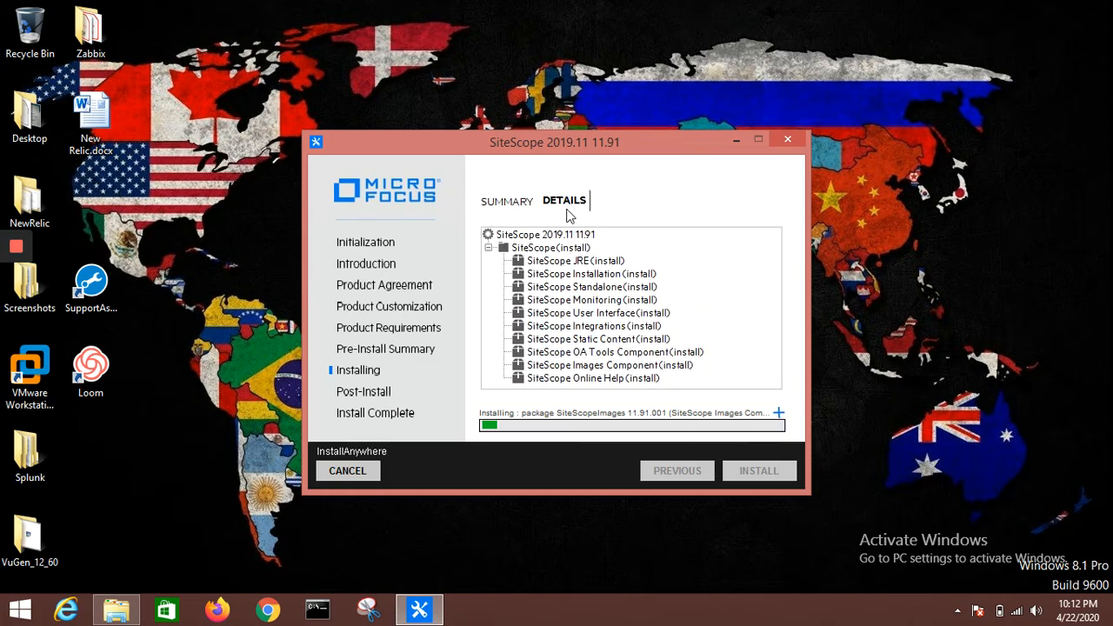
{"action": "left_click", "coordinate": [512, 204]}
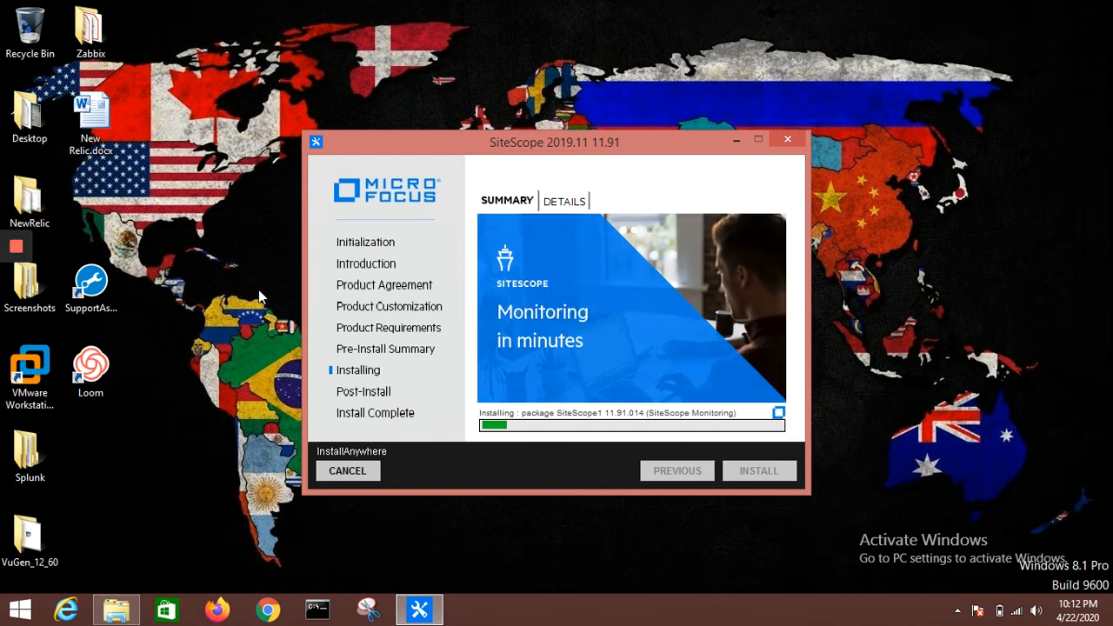
{"action": "mouse_move", "coordinate": [16, 250]}
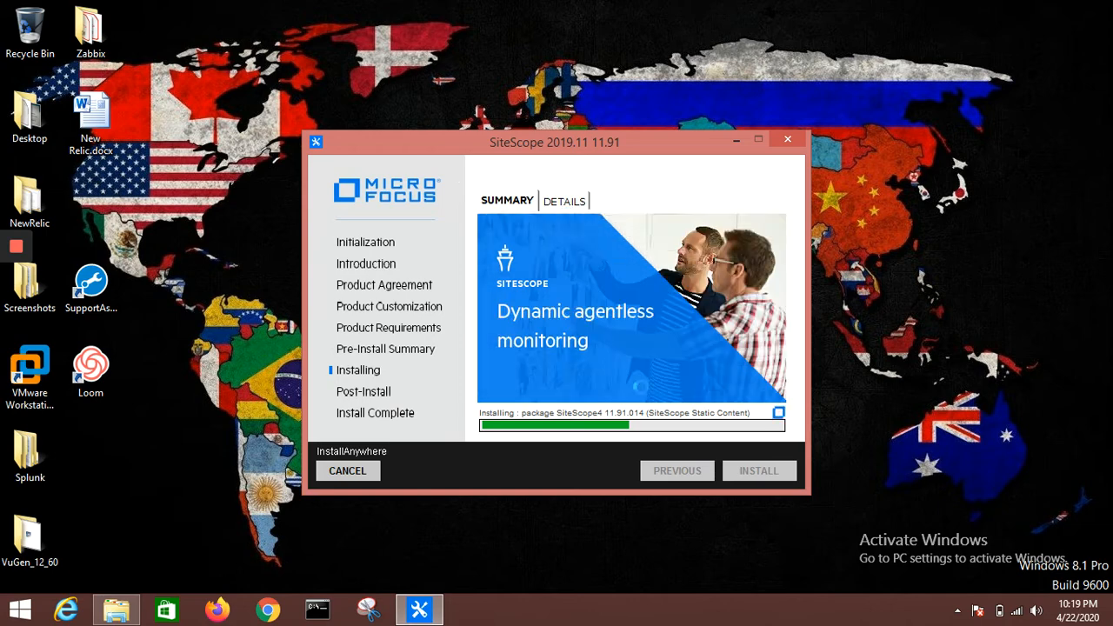
{"action": "left_click", "coordinate": [567, 202]}
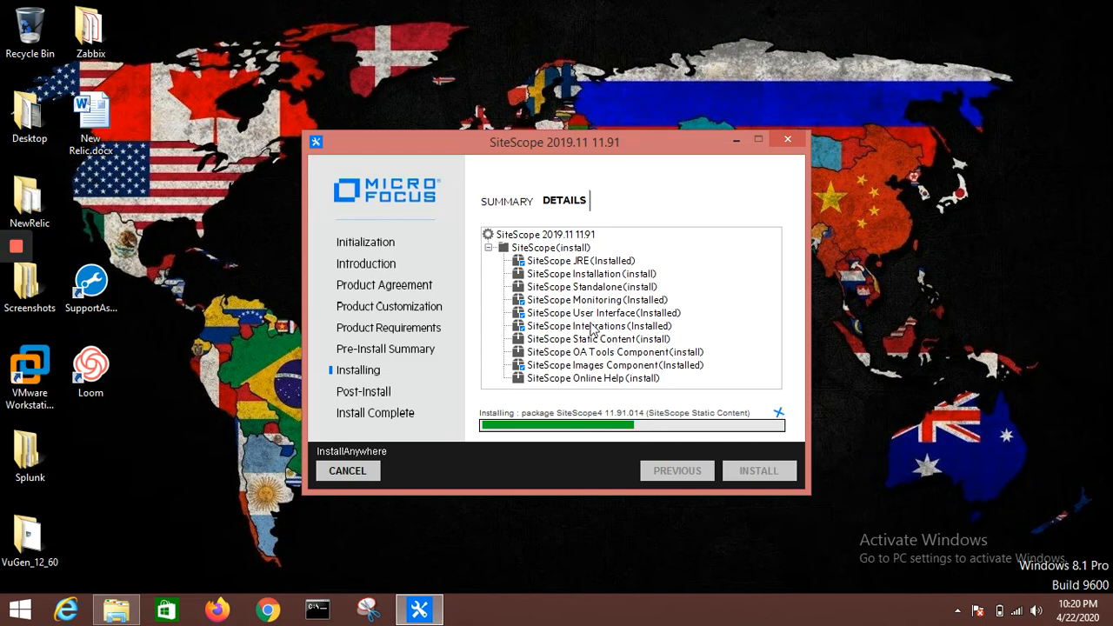
{"action": "mouse_move", "coordinate": [17, 252]}
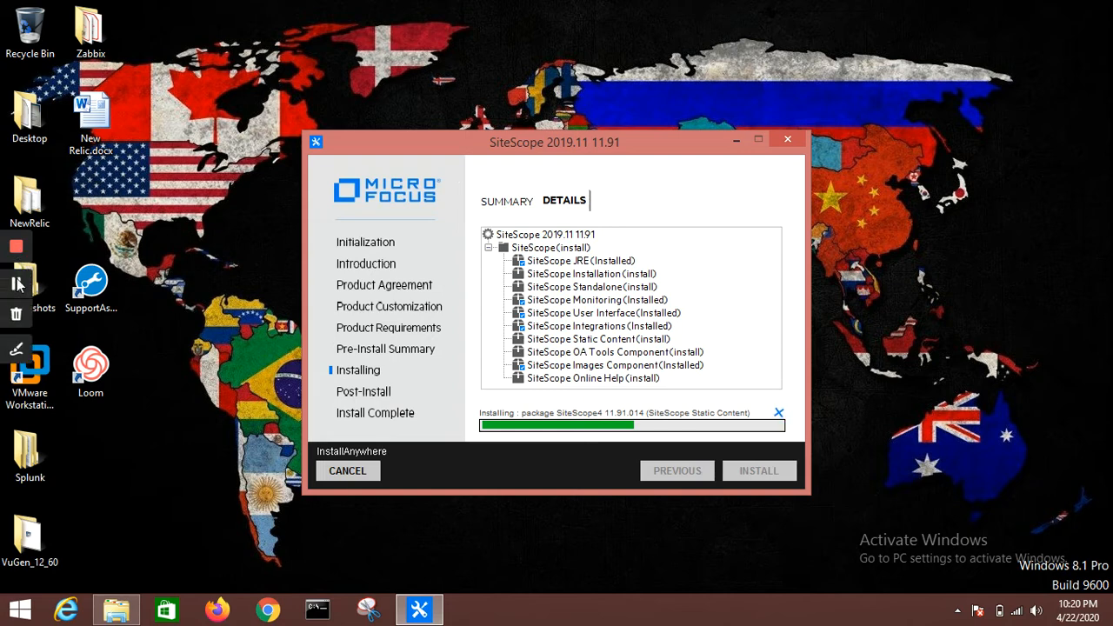
{"action": "left_click", "coordinate": [16, 284]}
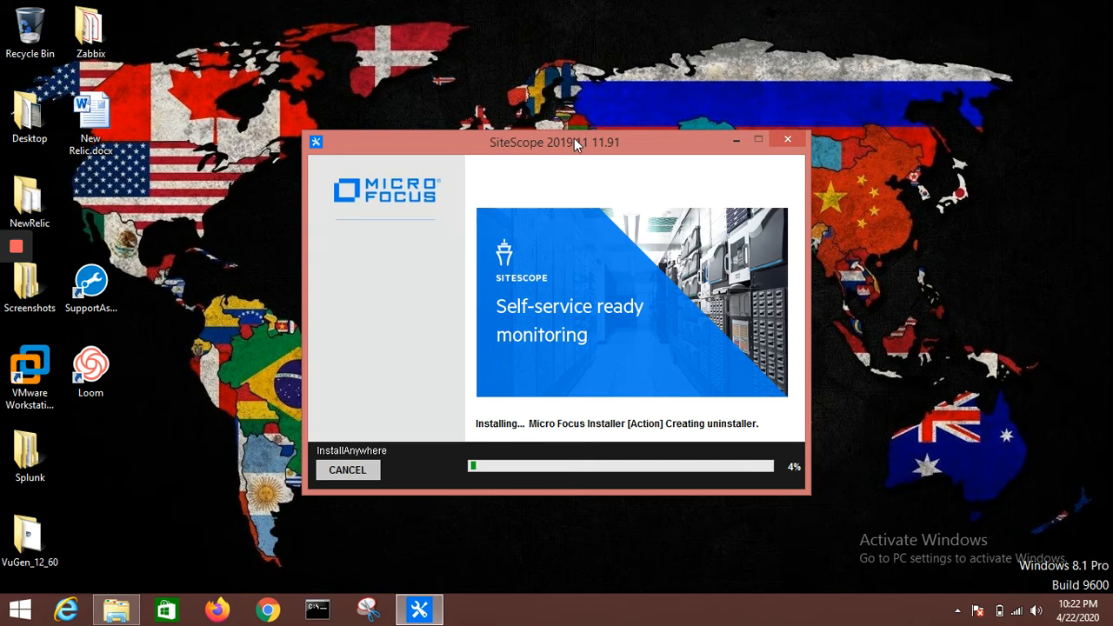
Move the installer window higher on screen while installation continues.
{"action": "left_click_drag", "start_coordinate": [575, 139], "coordinate": [606, 75]}
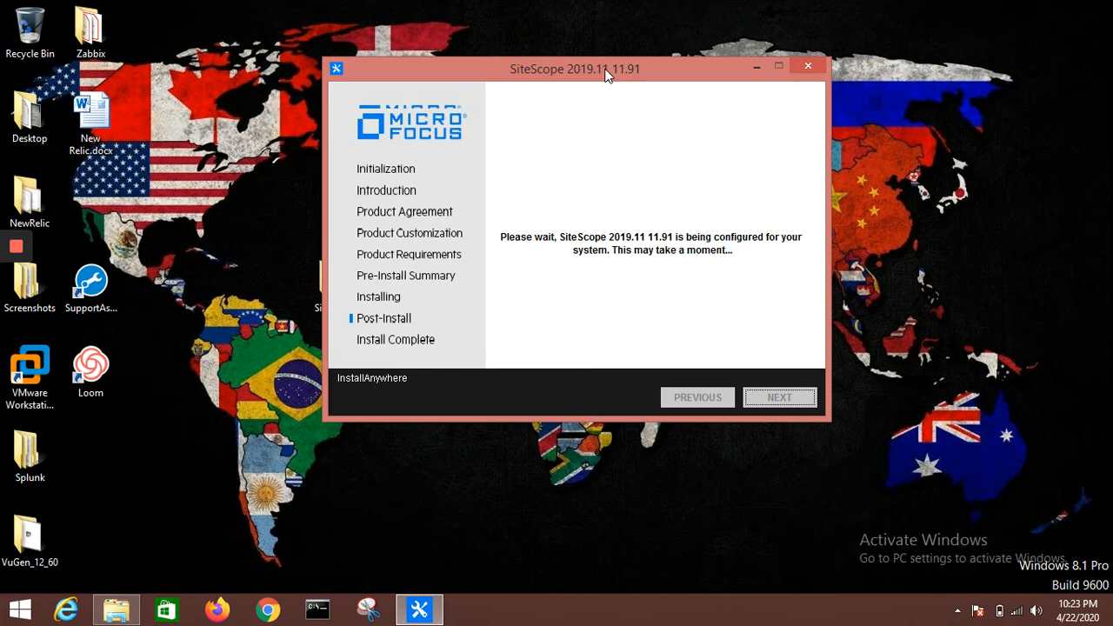
Move the installer window back down while the Post-Install configuration finishes.
{"action": "mouse_move", "coordinate": [605, 69]}
{"action": "left_mouse_down"}
{"action": "mouse_move", "coordinate": [586, 85]}
{"action": "mouse_move", "coordinate": [605, 76]}
{"action": "left_mouse_up"}
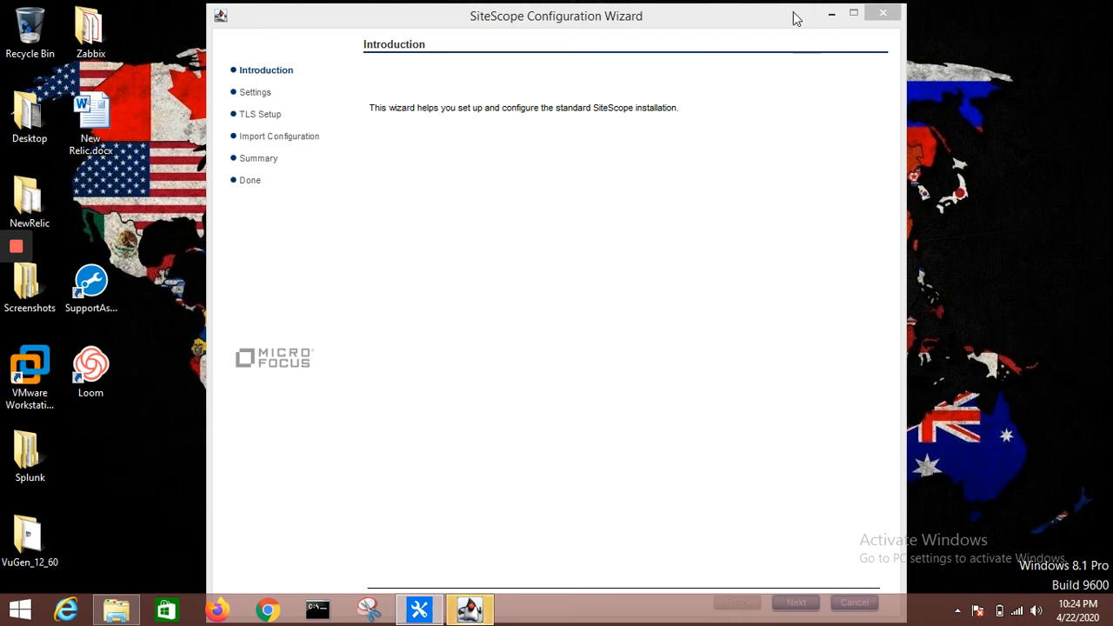
Bring the Configuration Wizard forward, pass its Introduction page, and allow Java through the firewall.
{"action": "mouse_move", "coordinate": [791, 15]}
{"action": "left_mouse_down"}
{"action": "mouse_move", "coordinate": [795, 45]}
{"action": "mouse_move", "coordinate": [793, 6]}
{"action": "left_mouse_up"}
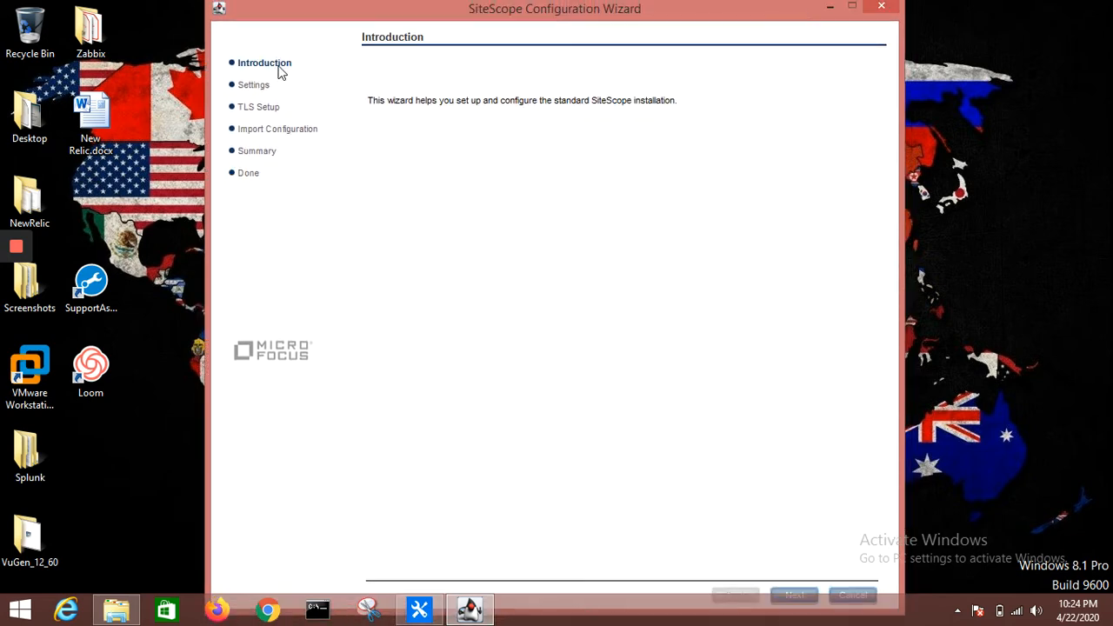
{"action": "left_click", "coordinate": [793, 596]}
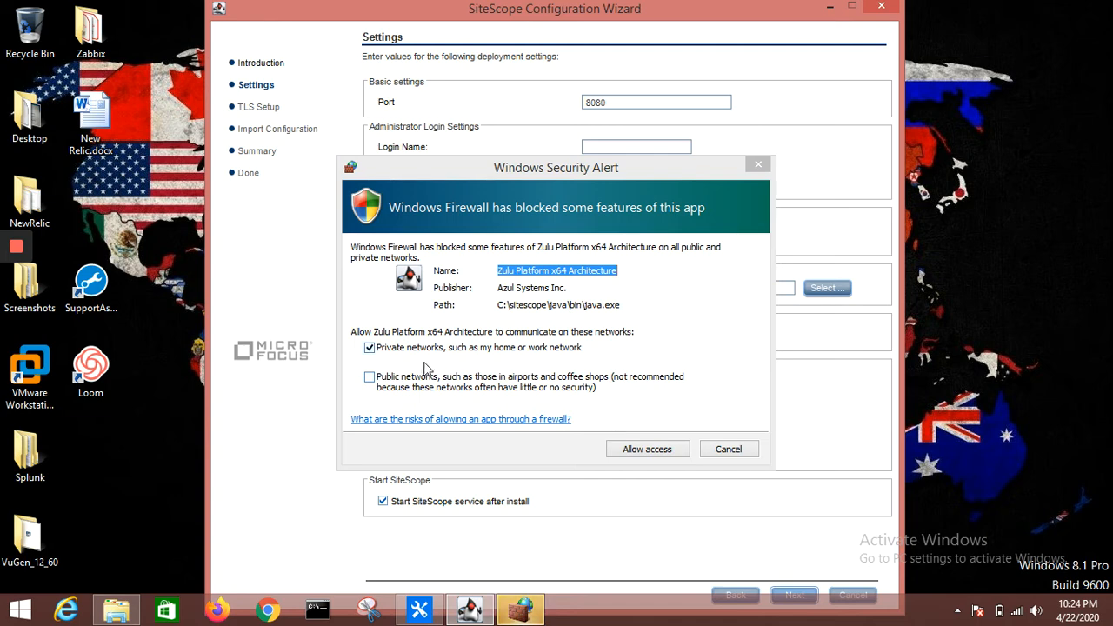
{"action": "left_click", "coordinate": [633, 454]}
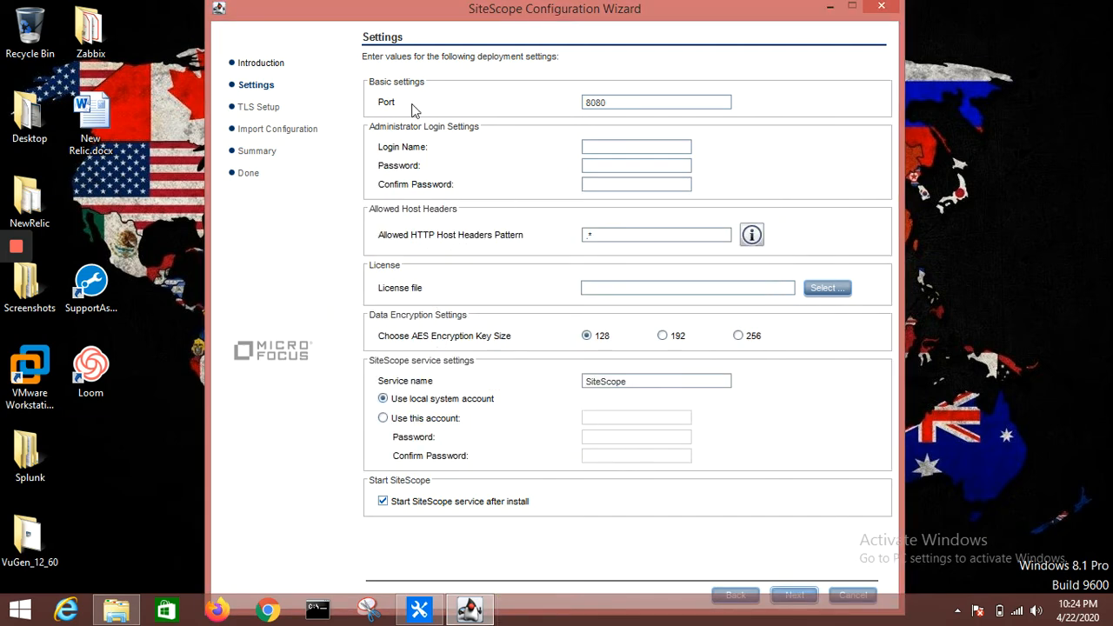
Keep port 8080, enter the administrator login name, and type the password.
{"action": "left_click_drag", "start_coordinate": [613, 101], "coordinate": [584, 102]}
{"action": "left_click", "coordinate": [606, 150]}
{"action": "type", "text": "••"}
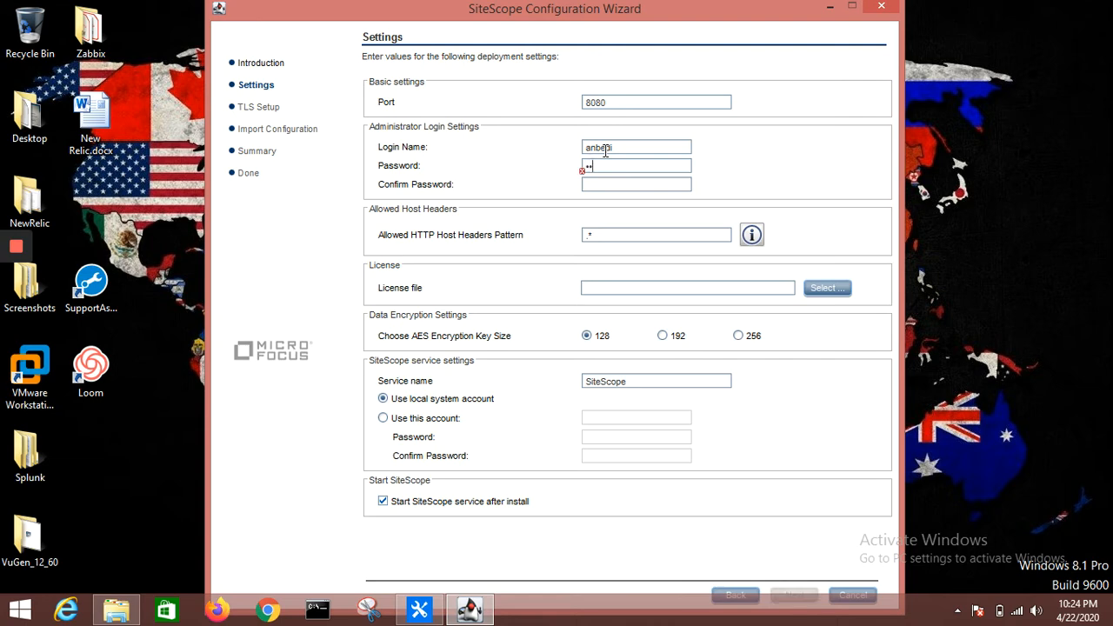
{"action": "type", "text": "•••••••"}
{"action": "left_click_drag", "start_coordinate": [626, 168], "coordinate": [584, 167]}
{"action": "type", "text": "••••••••"}
{"action": "left_click_drag", "start_coordinate": [623, 168], "coordinate": [585, 167]}
{"action": "type", "text": "•••••••••"}
Enter the password confirmation and remove extra characters until both fields match.
{"action": "left_click", "coordinate": [625, 184]}
{"action": "type", "text": "•••••••••"}
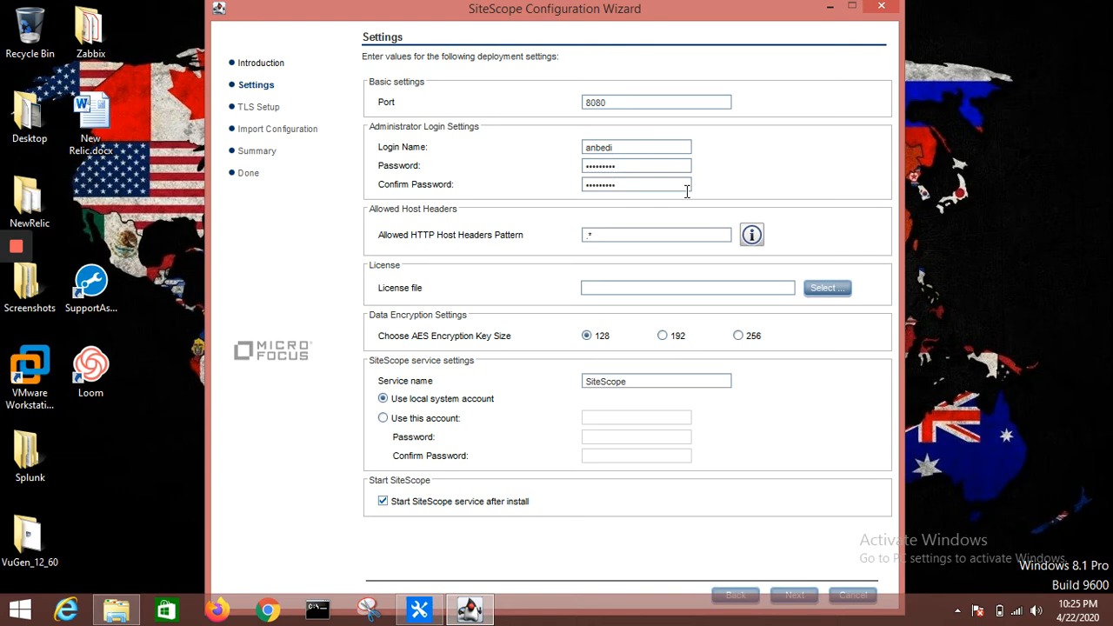
{"action": "type", "text": "•"}
{"action": "left_click", "coordinate": [631, 182]}
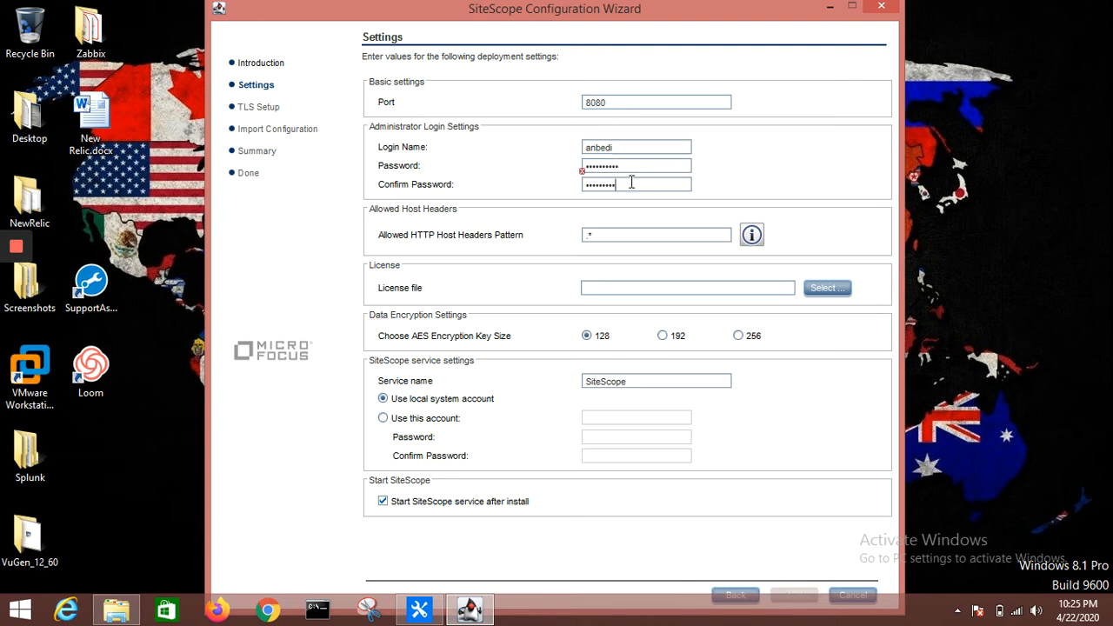
{"action": "type", "text": "•"}
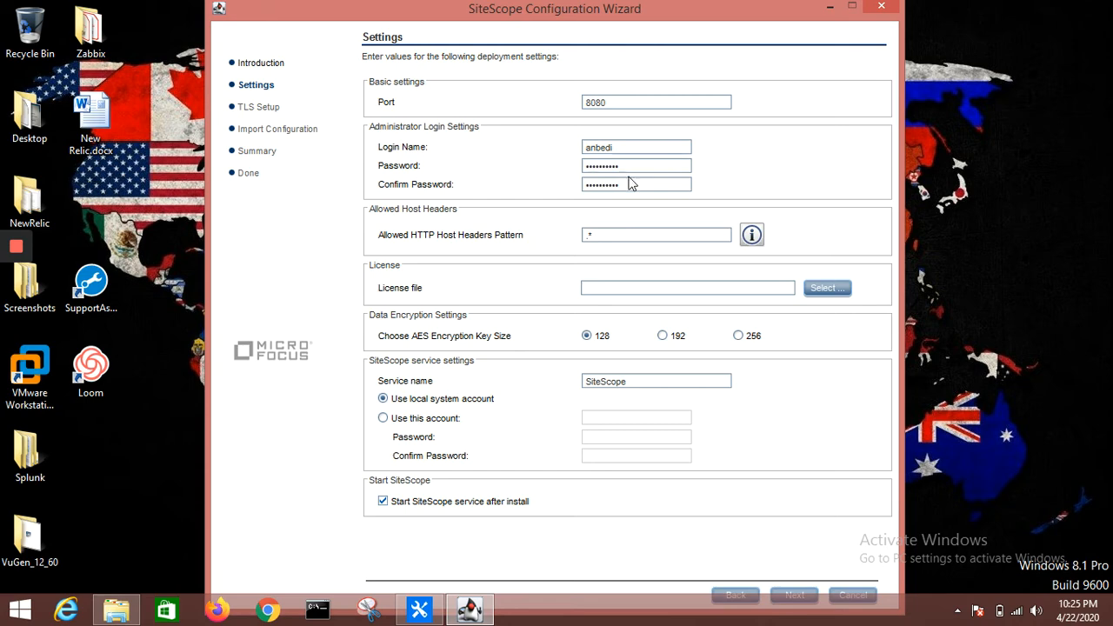
{"action": "left_click", "coordinate": [628, 166]}
{"action": "key", "text": "BackSpace"}
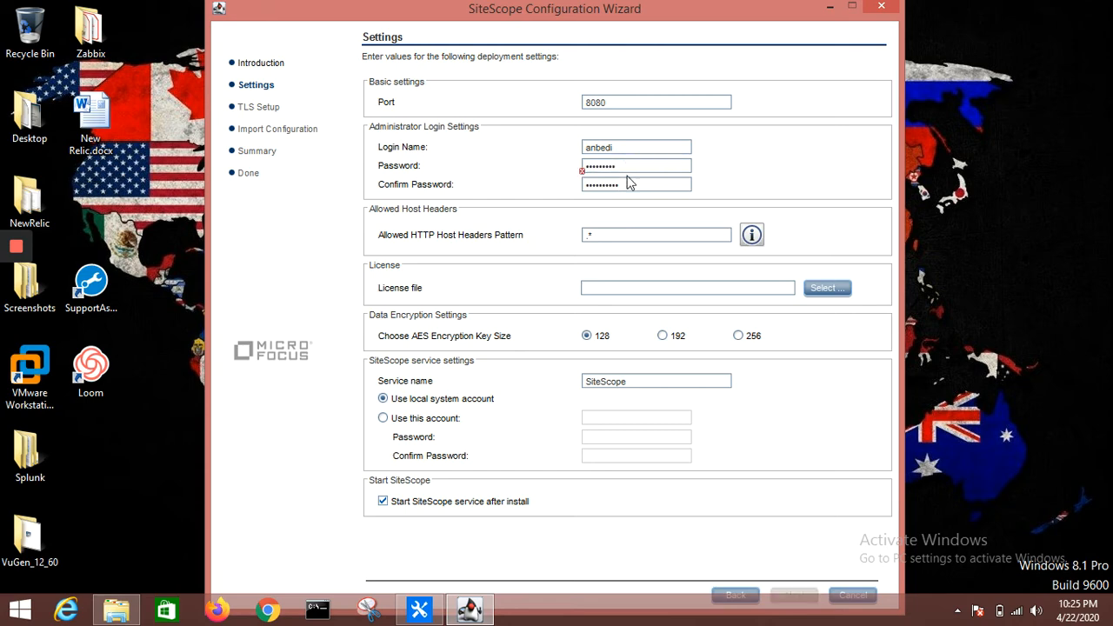
{"action": "left_click", "coordinate": [628, 184]}
{"action": "key", "text": "BackSpace"}
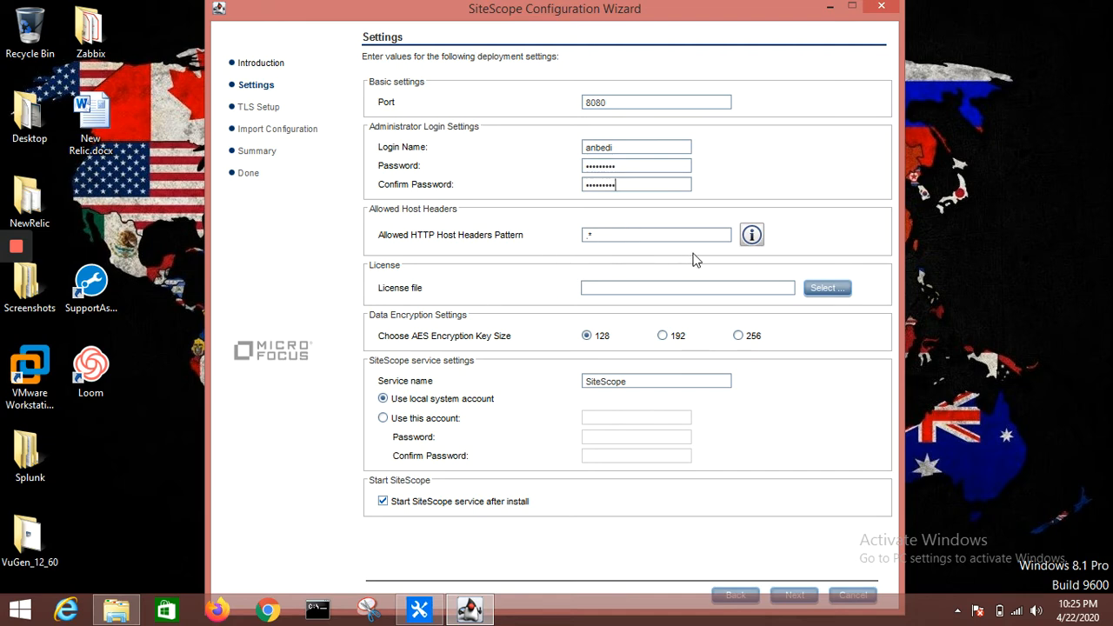
Read and dismiss the Allowed HTTP Host Headers Pattern explanation, then continue to TLS Setup.
{"action": "left_click", "coordinate": [753, 238]}
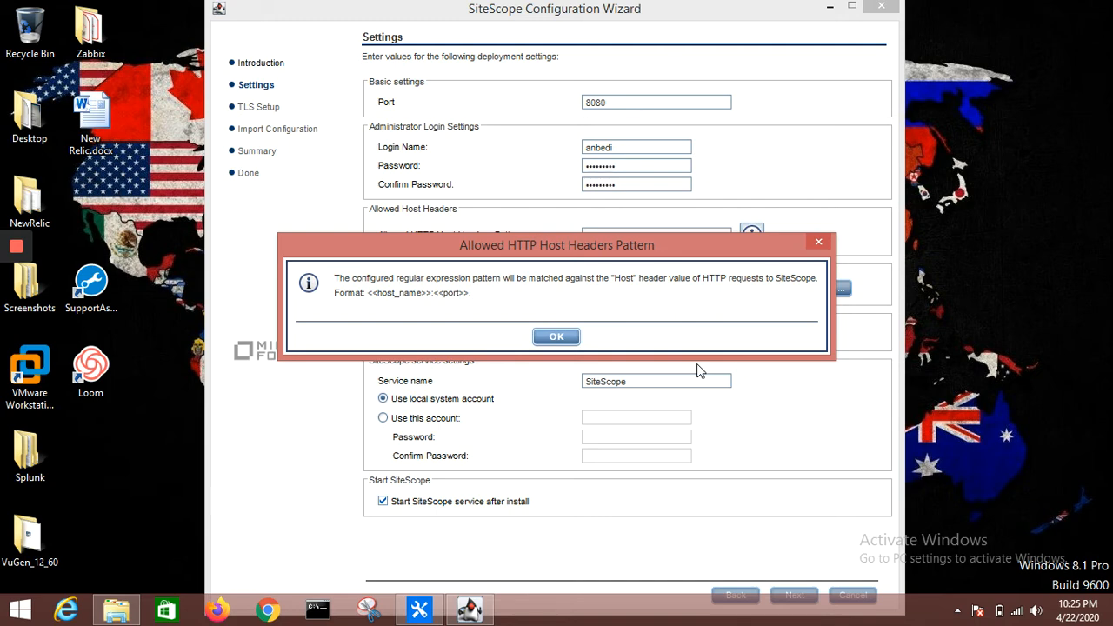
{"action": "left_click", "coordinate": [557, 337]}
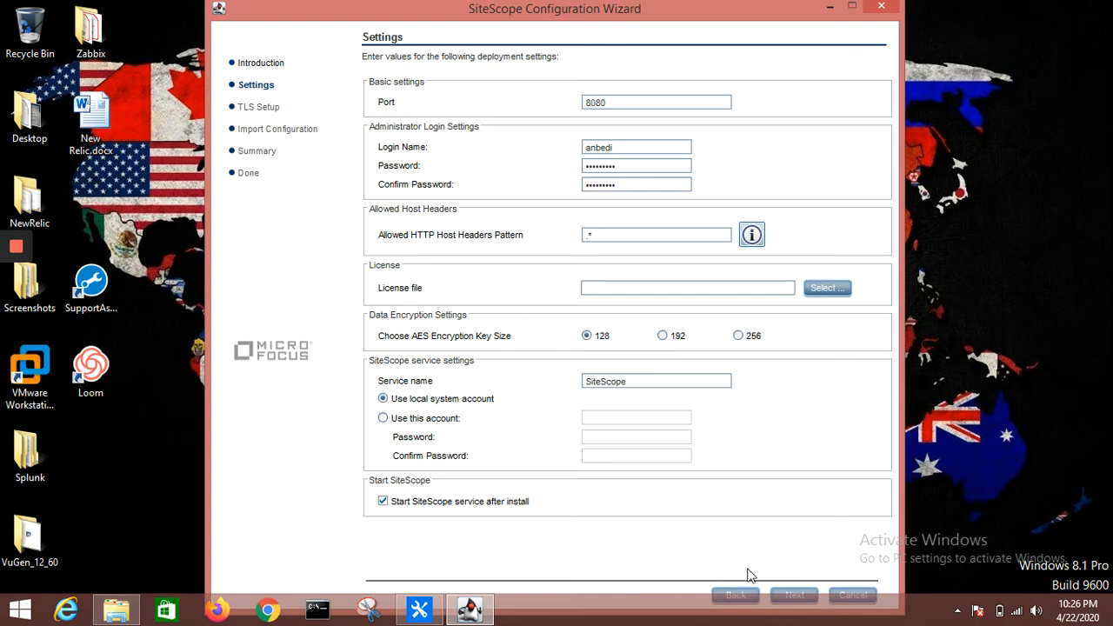
{"action": "left_click", "coordinate": [791, 596]}
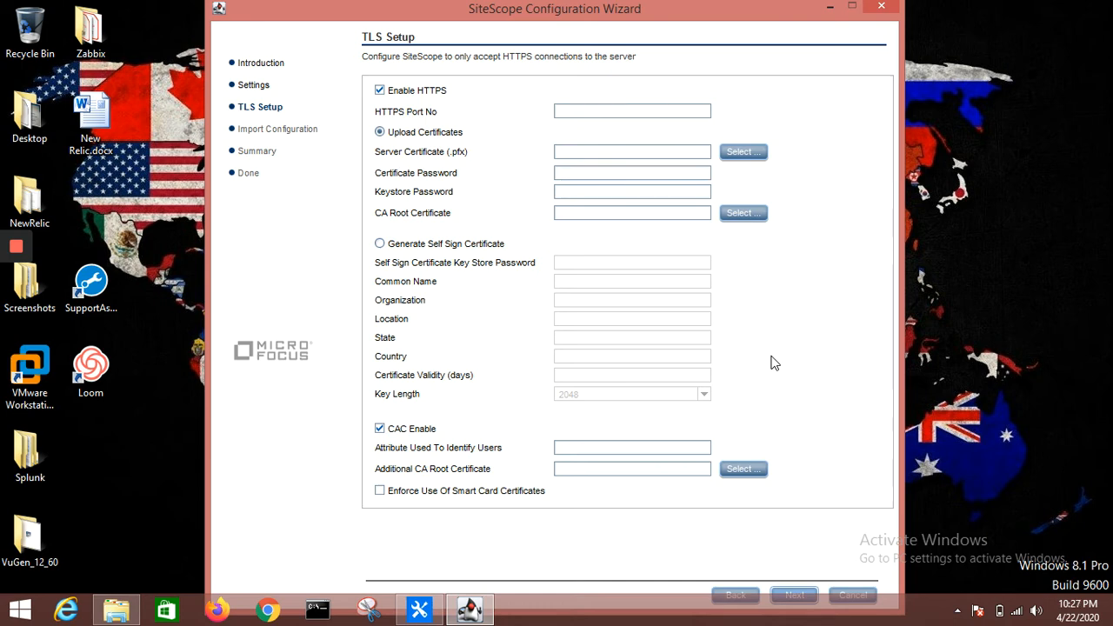
Untick Enable HTTPS, accept the as-is warning, and continue to Import Configuration.
{"action": "left_click", "coordinate": [380, 91]}
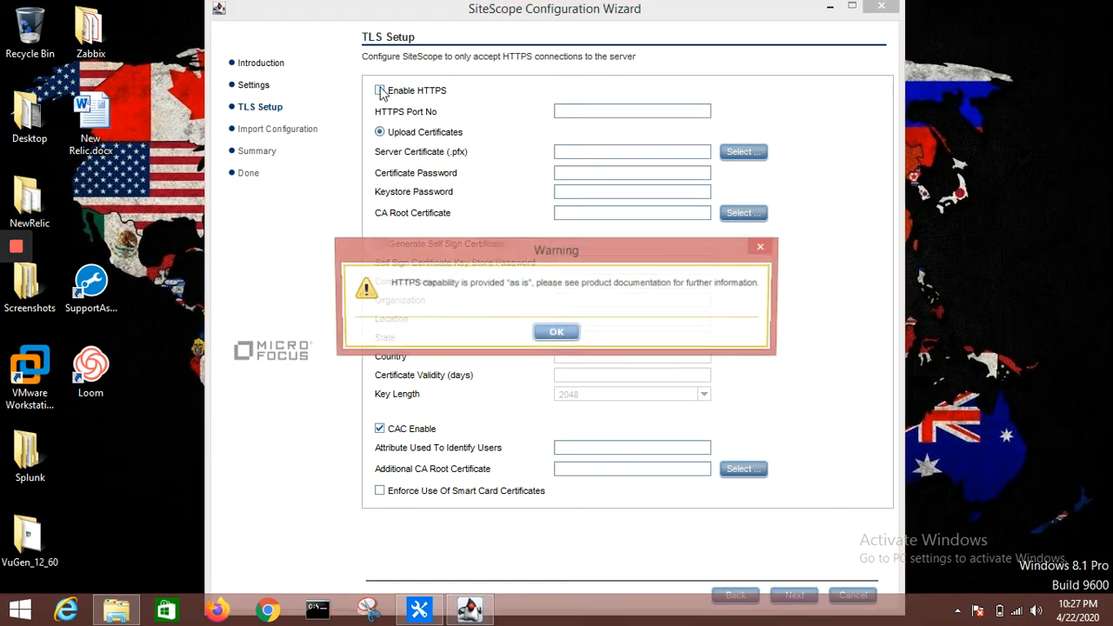
{"action": "left_click", "coordinate": [556, 334]}
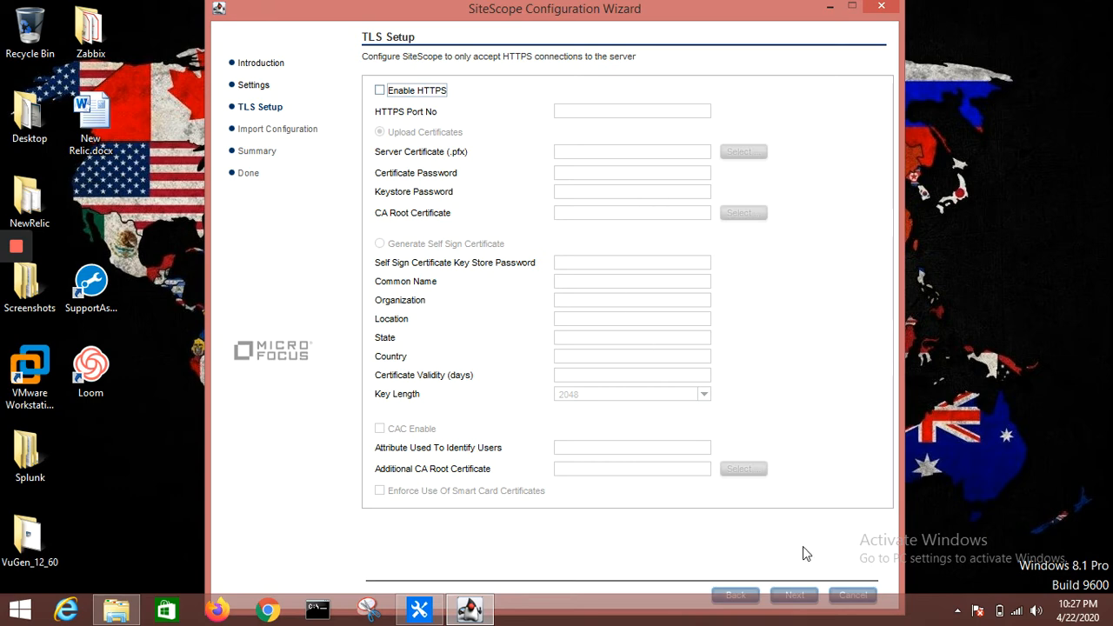
{"action": "left_click", "coordinate": [792, 595]}
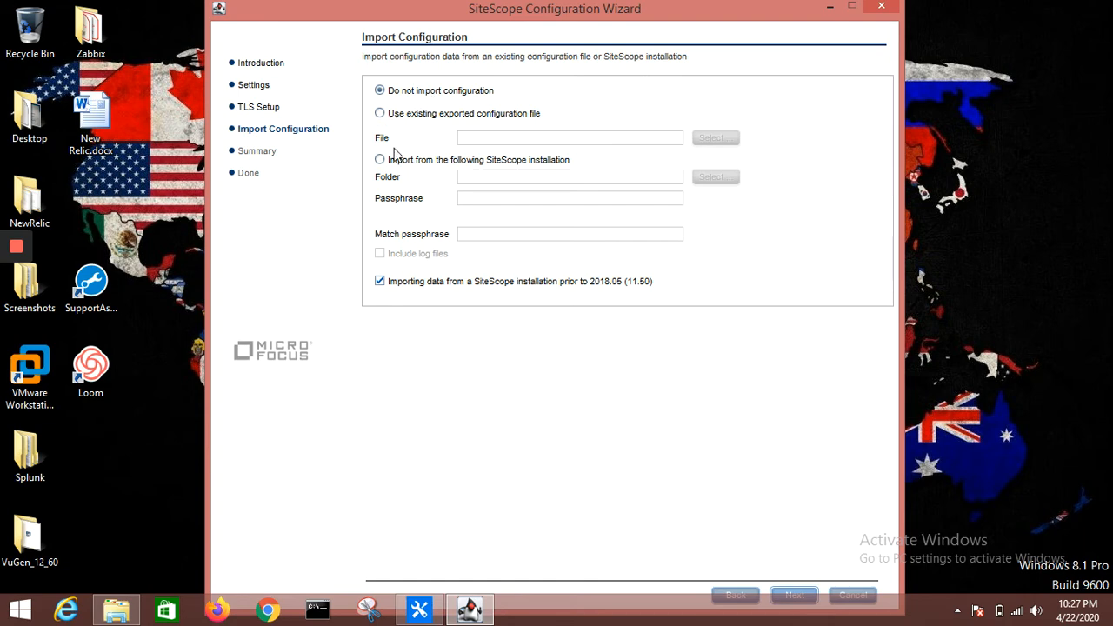
Try the exported-configuration option, dismiss its notice, revert to 'Do not import configuration', continue.
{"action": "left_click", "coordinate": [380, 114]}
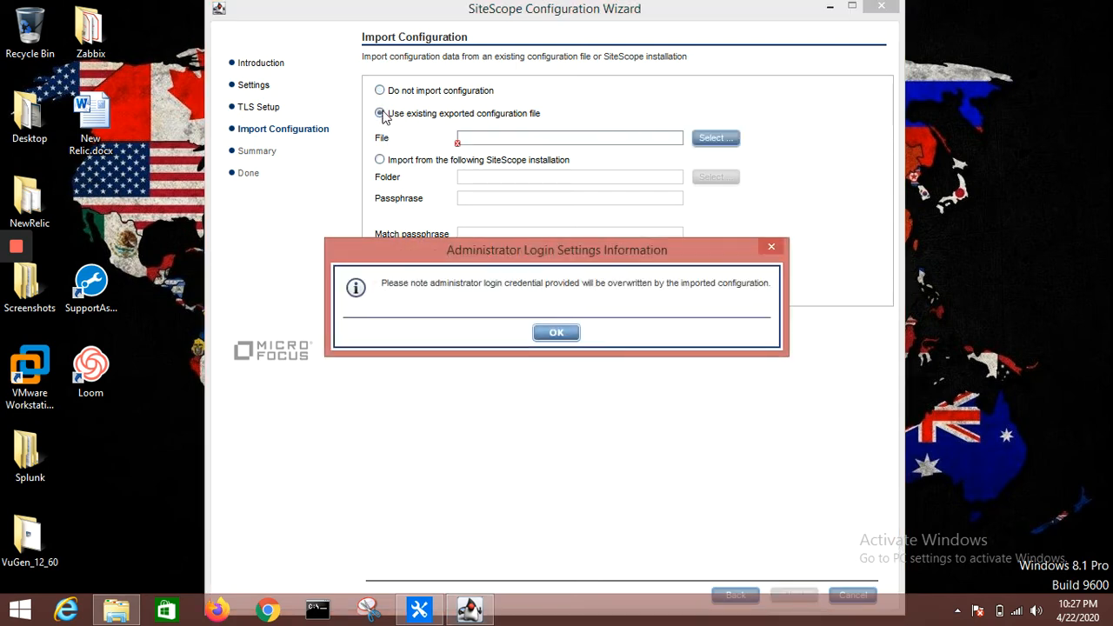
{"action": "left_click", "coordinate": [557, 334]}
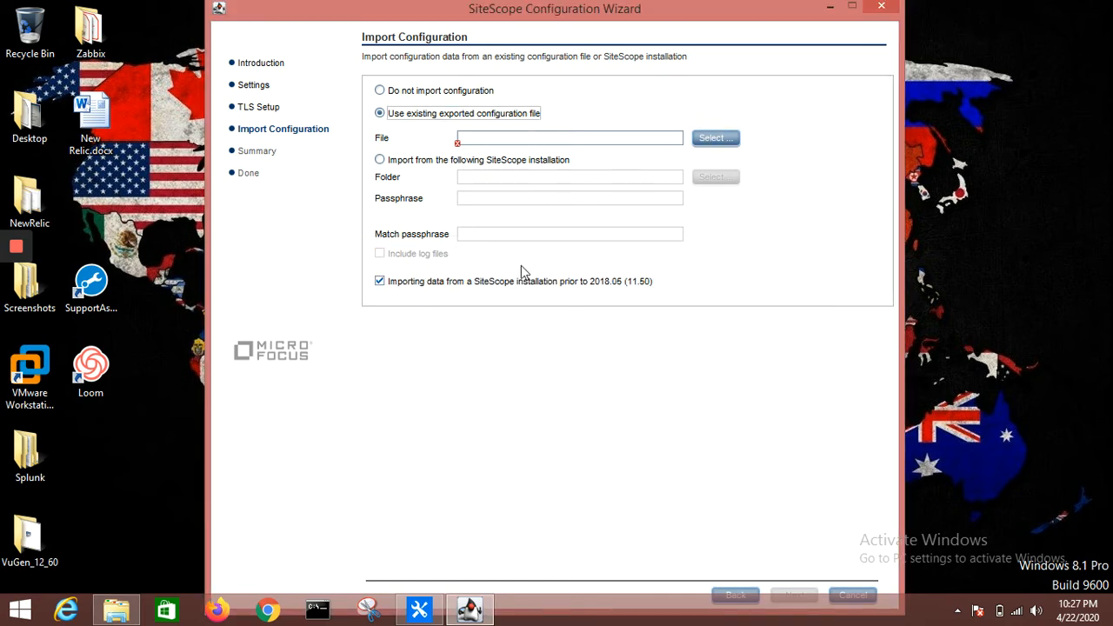
{"action": "left_click", "coordinate": [380, 91]}
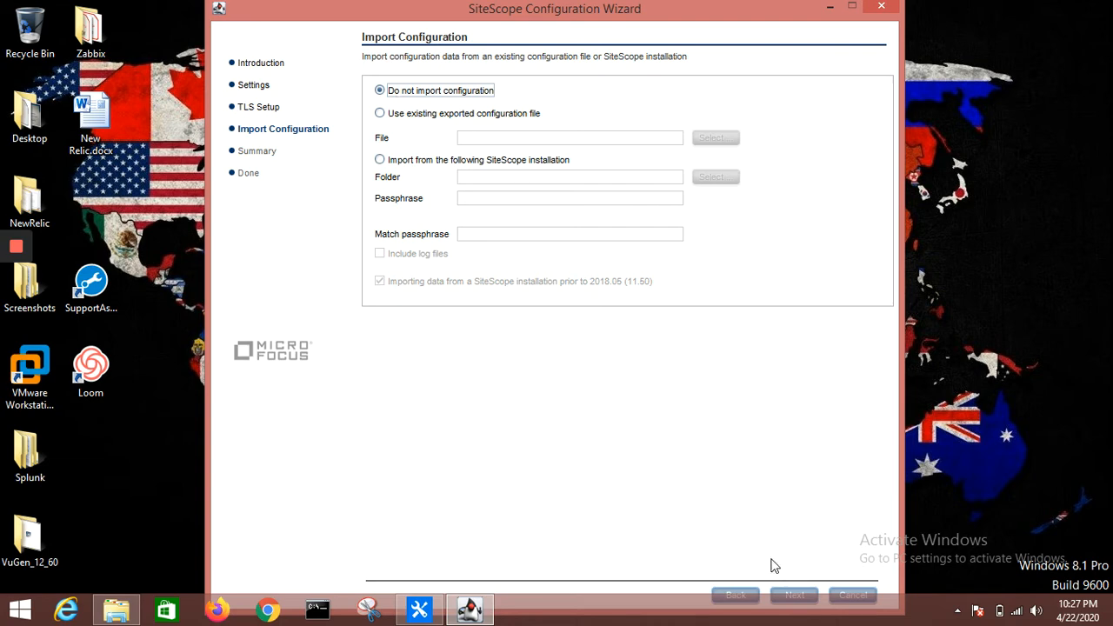
{"action": "left_click", "coordinate": [791, 594]}
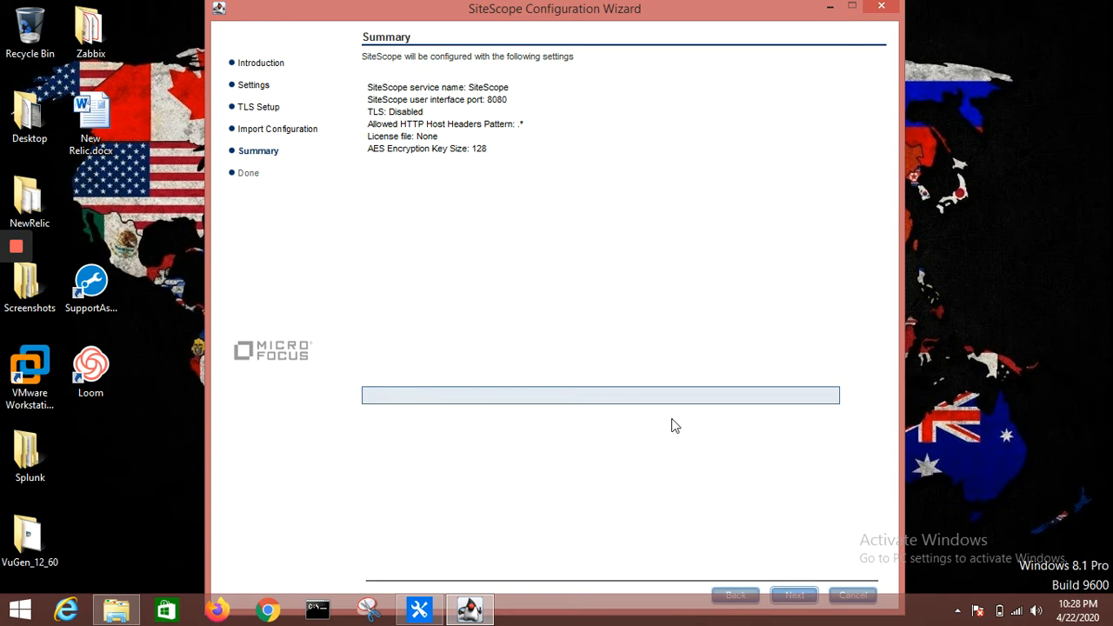
{"action": "left_click", "coordinate": [783, 594]}
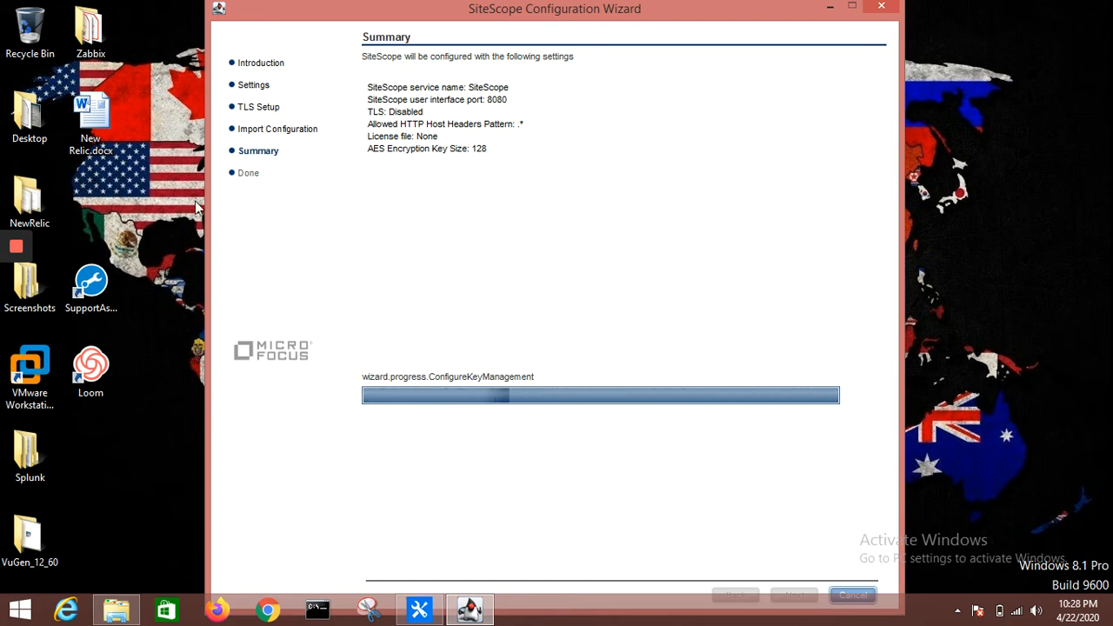
{"action": "mouse_move", "coordinate": [19, 280]}
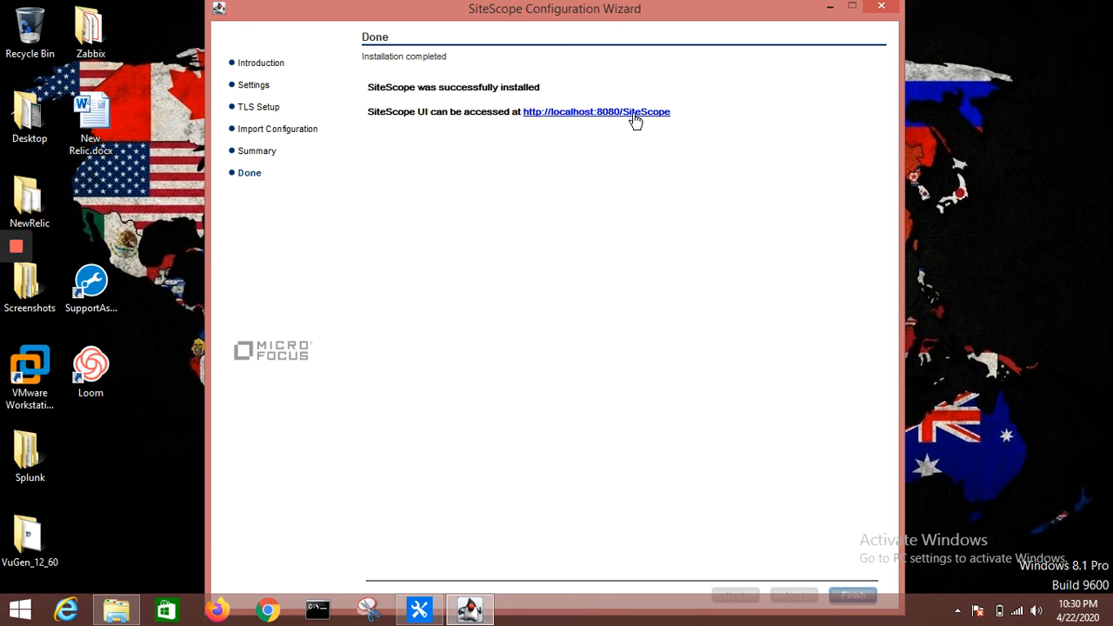
{"action": "left_click_drag", "start_coordinate": [683, 119], "coordinate": [525, 119]}
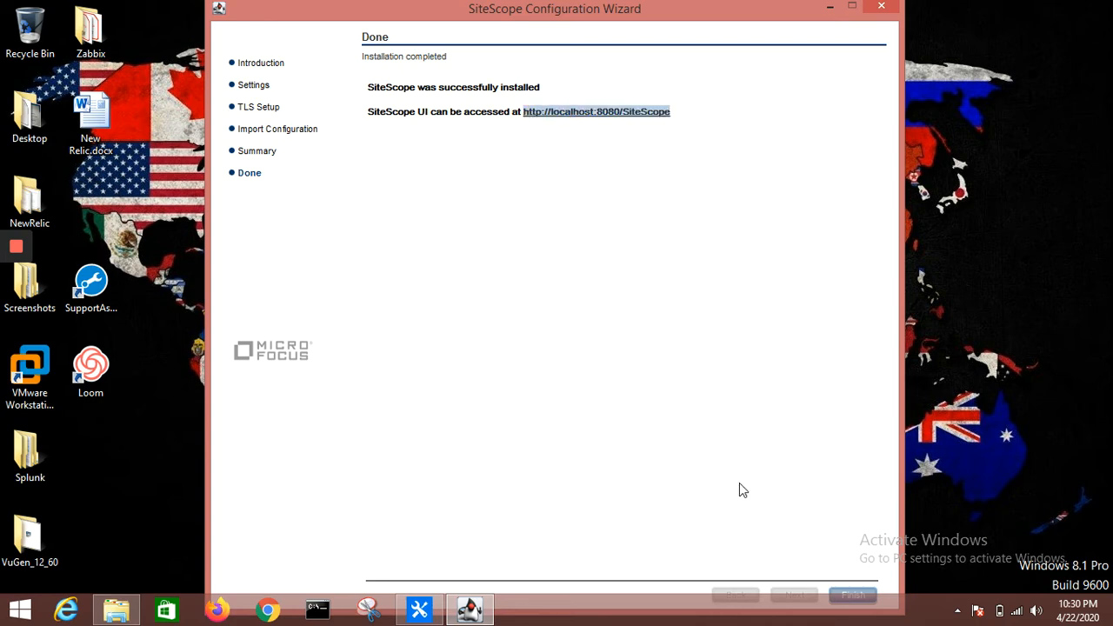
{"action": "left_click", "coordinate": [850, 597]}
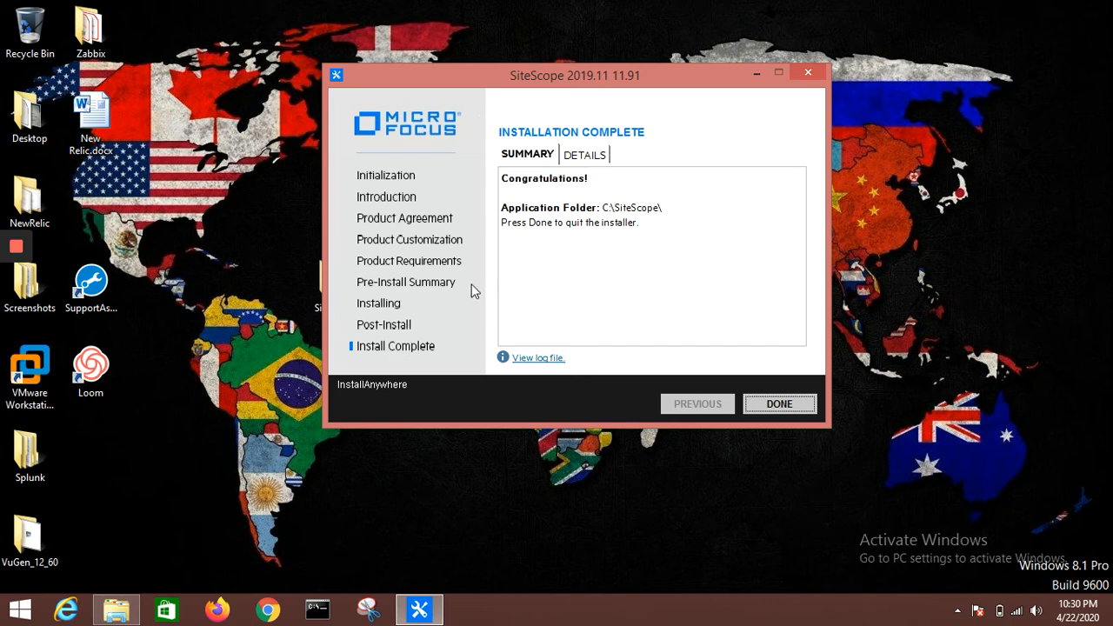
Review the installed components under Details and Summary, click Done, and move the SiteScope folder into the left icon column.
{"action": "left_click", "coordinate": [584, 162]}
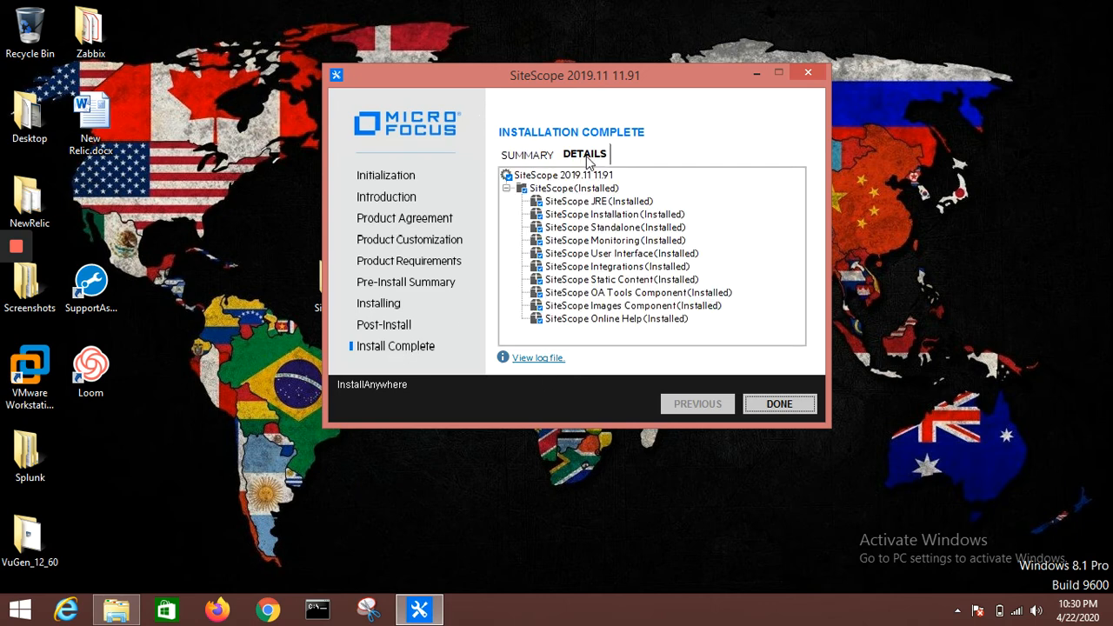
{"action": "left_click", "coordinate": [537, 160]}
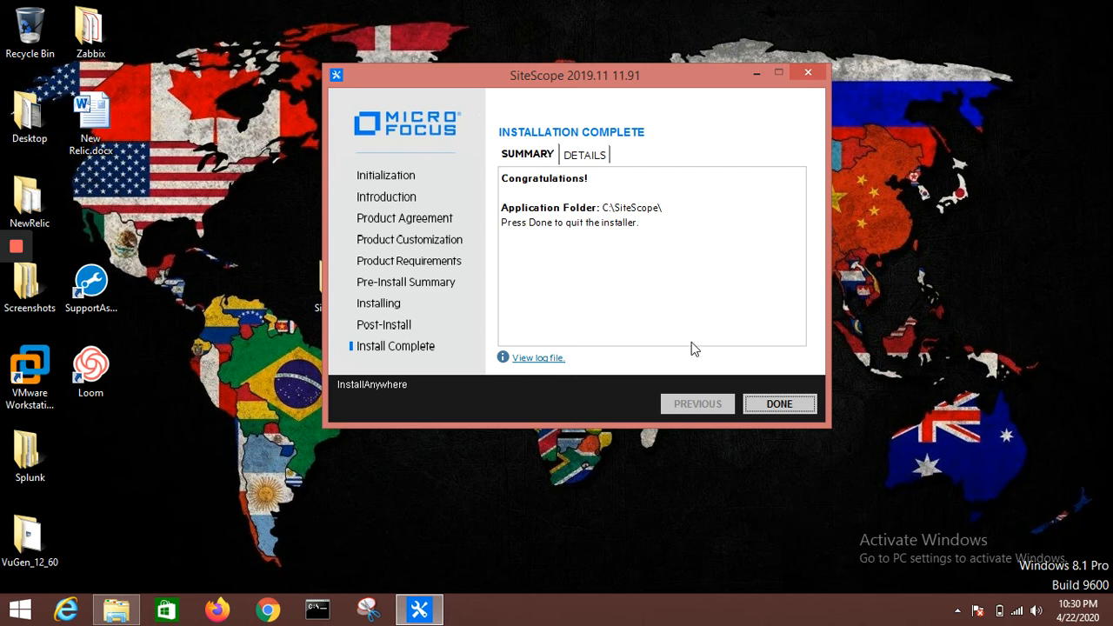
{"action": "left_click", "coordinate": [770, 406]}
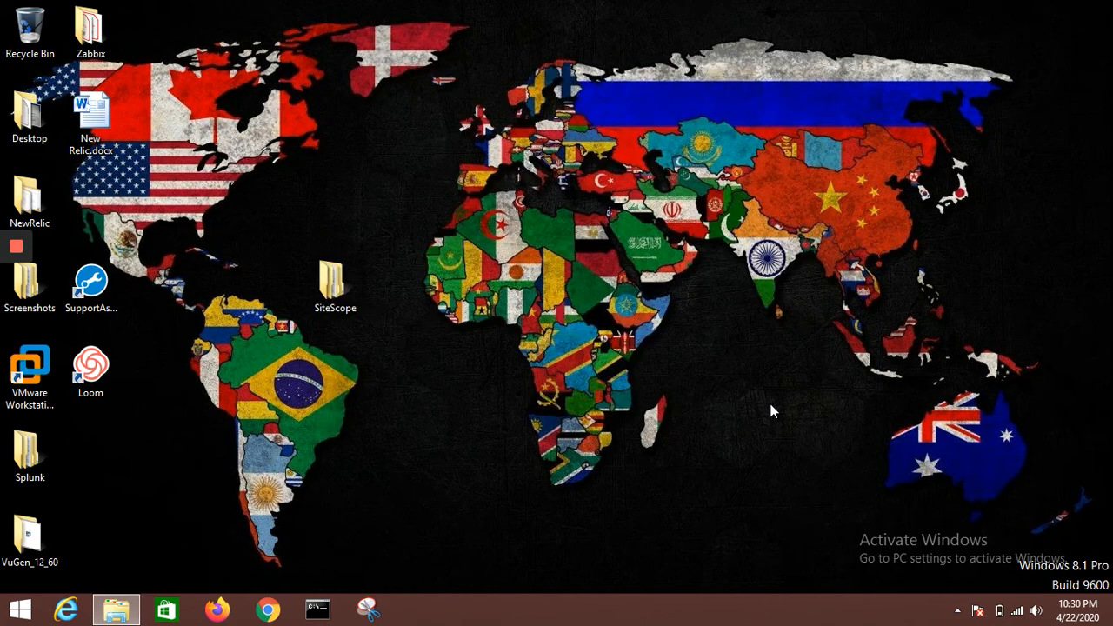
{"action": "left_click_drag", "start_coordinate": [331, 280], "coordinate": [91, 200]}
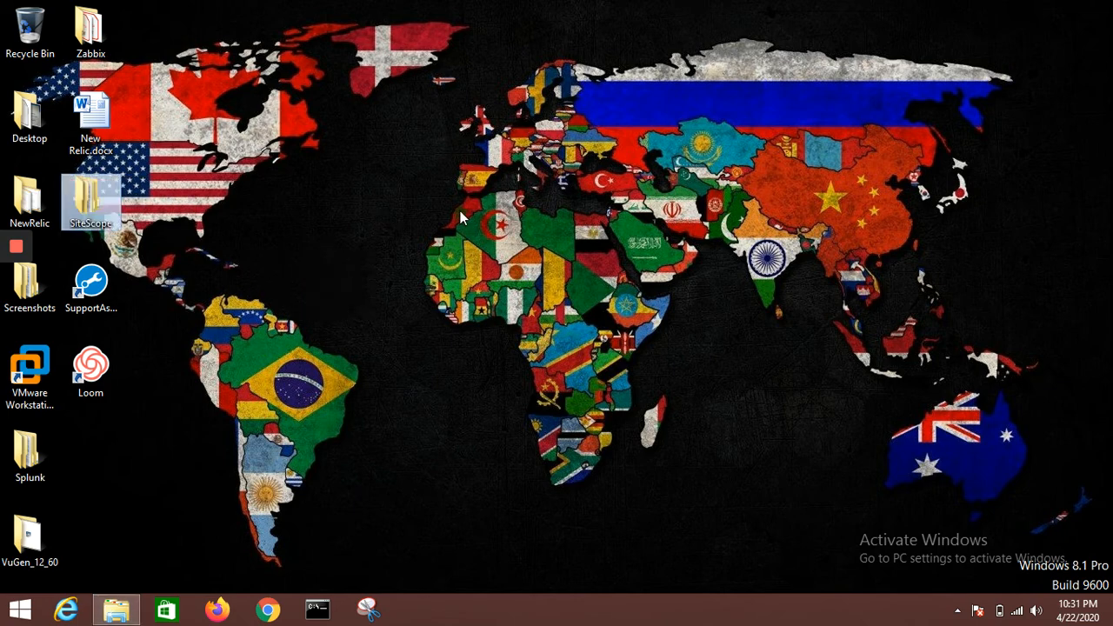
Run services.msc from the Win+R Run dialog to start the Services console.
{"action": "key", "text": "super+r"}
{"action": "type", "text": "se"}
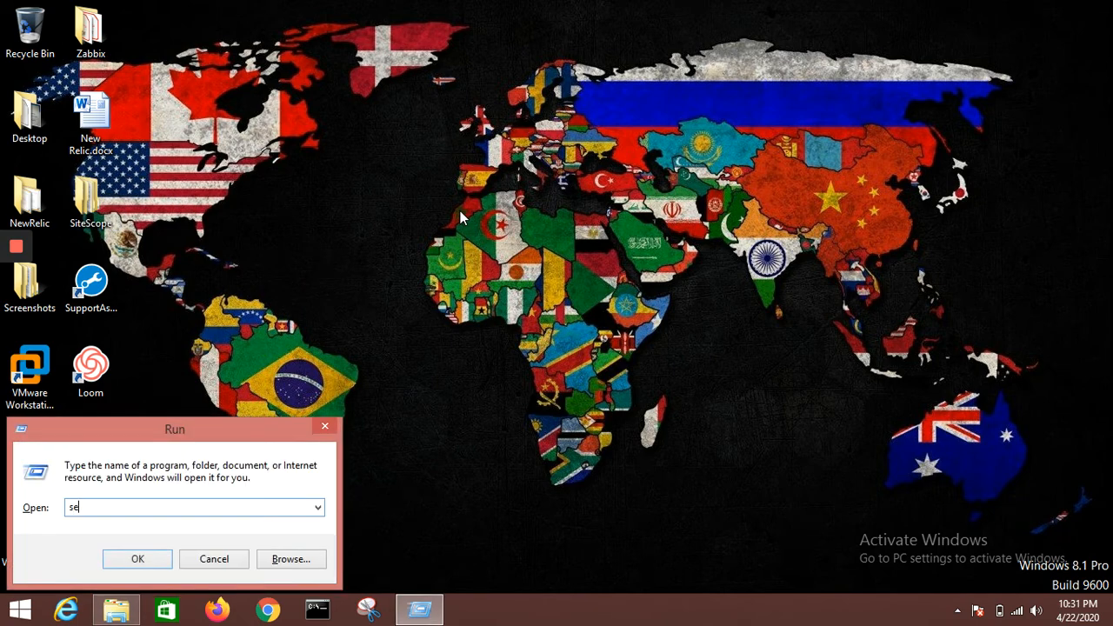
{"action": "type", "text": "rvices.msc"}
{"action": "key", "text": "Return"}
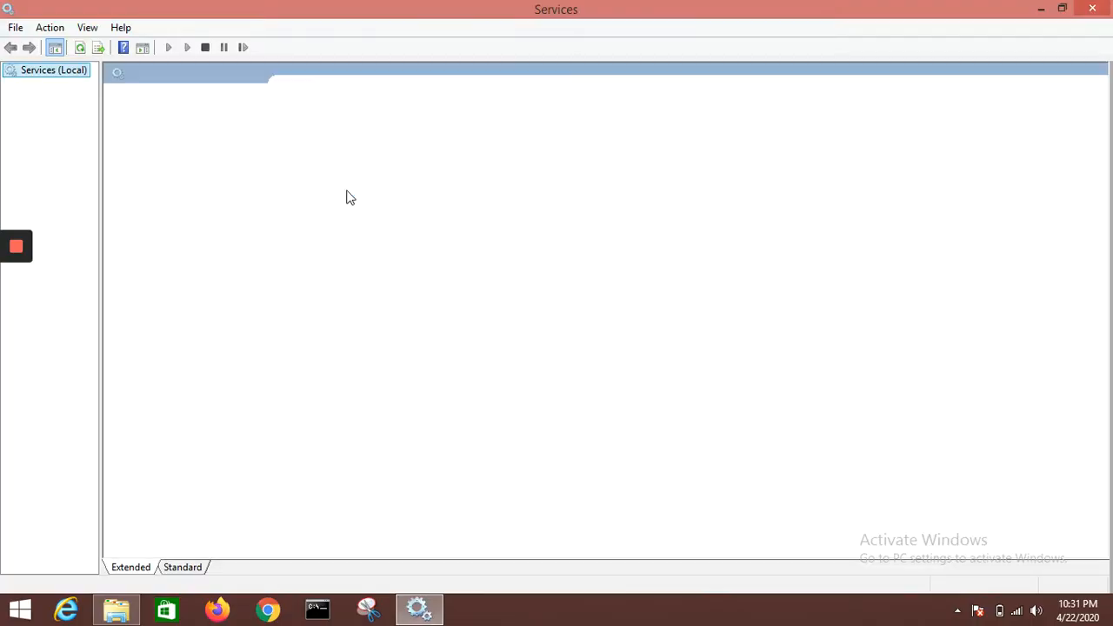
Find and select the SiteScope service in the Services list.
{"action": "left_click", "coordinate": [339, 219]}
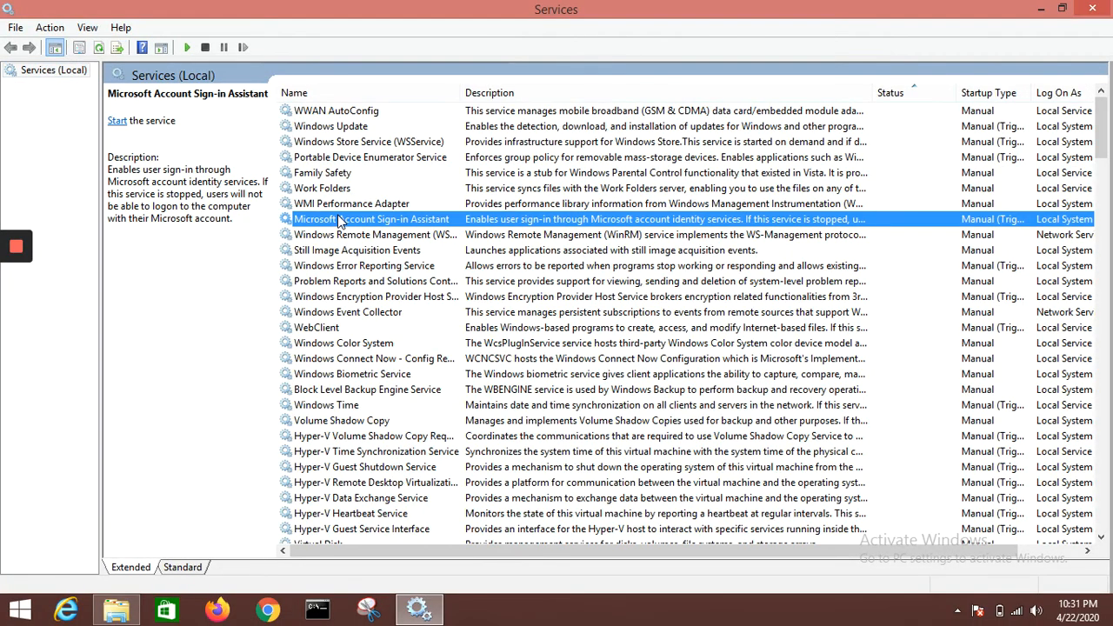
{"action": "key", "text": "m"}
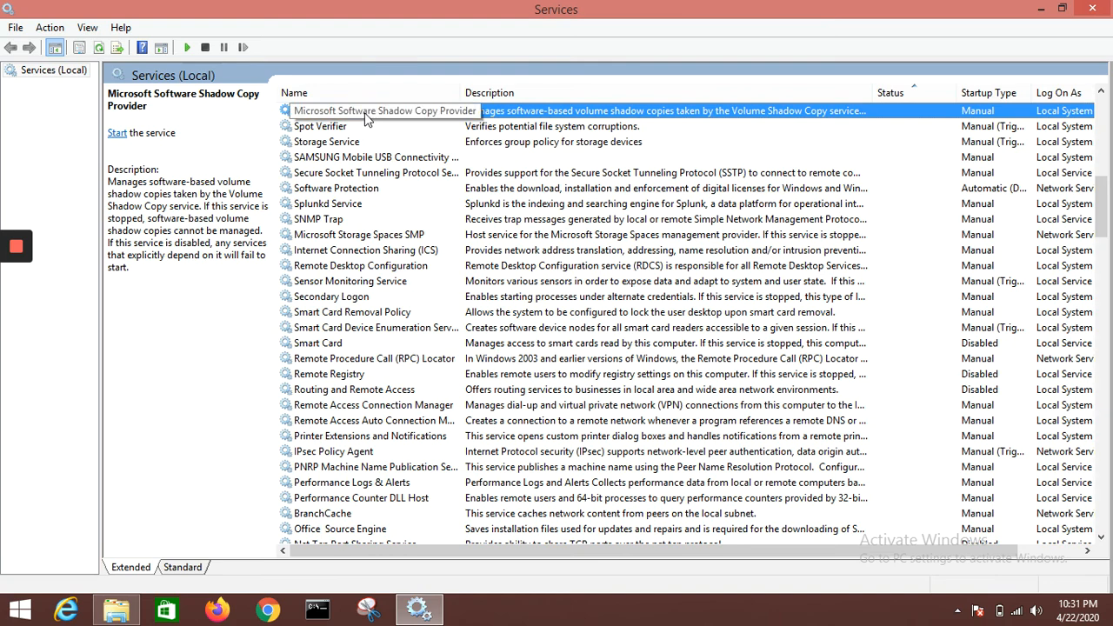
{"action": "left_click", "coordinate": [340, 218]}
{"action": "key", "text": "s"}
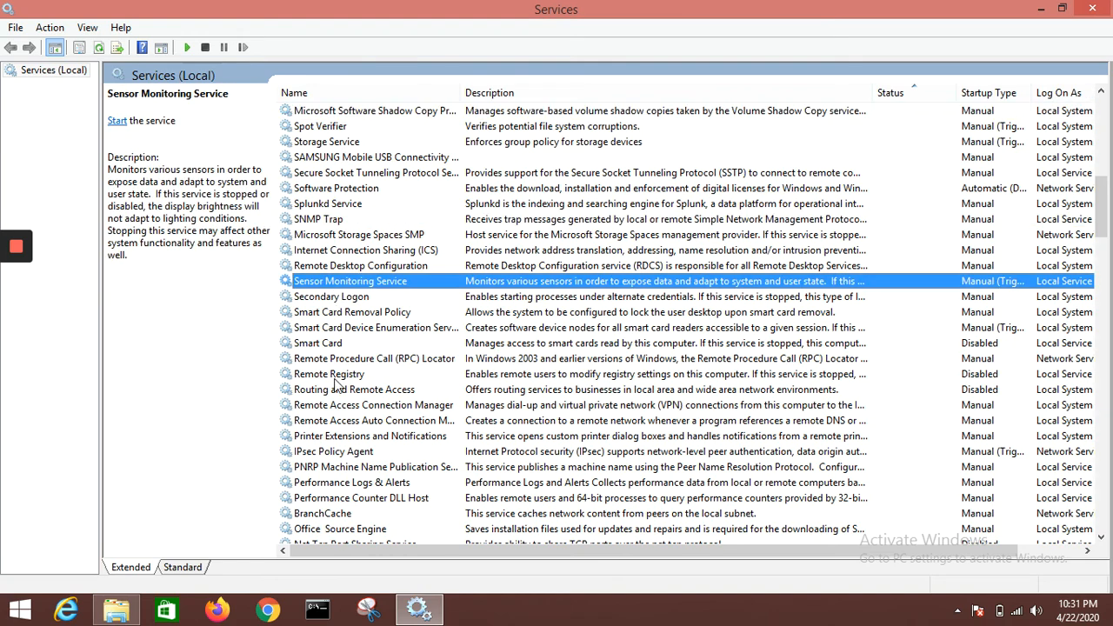
{"action": "key", "text": "s"}
{"action": "key", "text": "s"}
{"action": "key", "text": "s"}
{"action": "key", "text": "s"}
{"action": "key", "text": "s"}
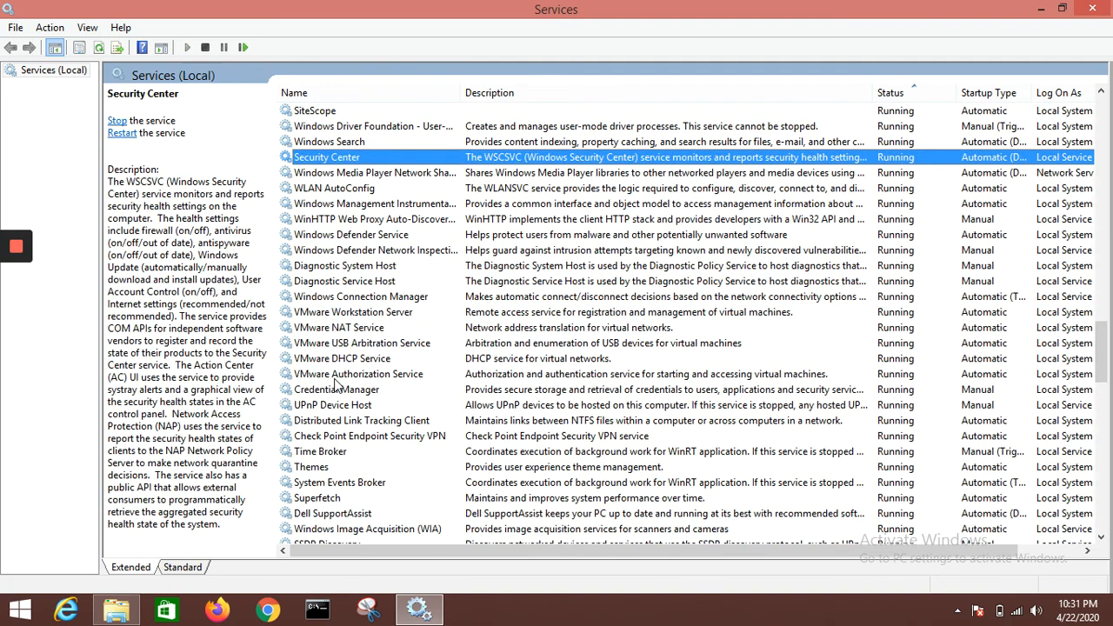
{"action": "key", "text": "s"}
{"action": "key", "text": "s"}
{"action": "key", "text": "s"}
{"action": "key", "text": "s"}
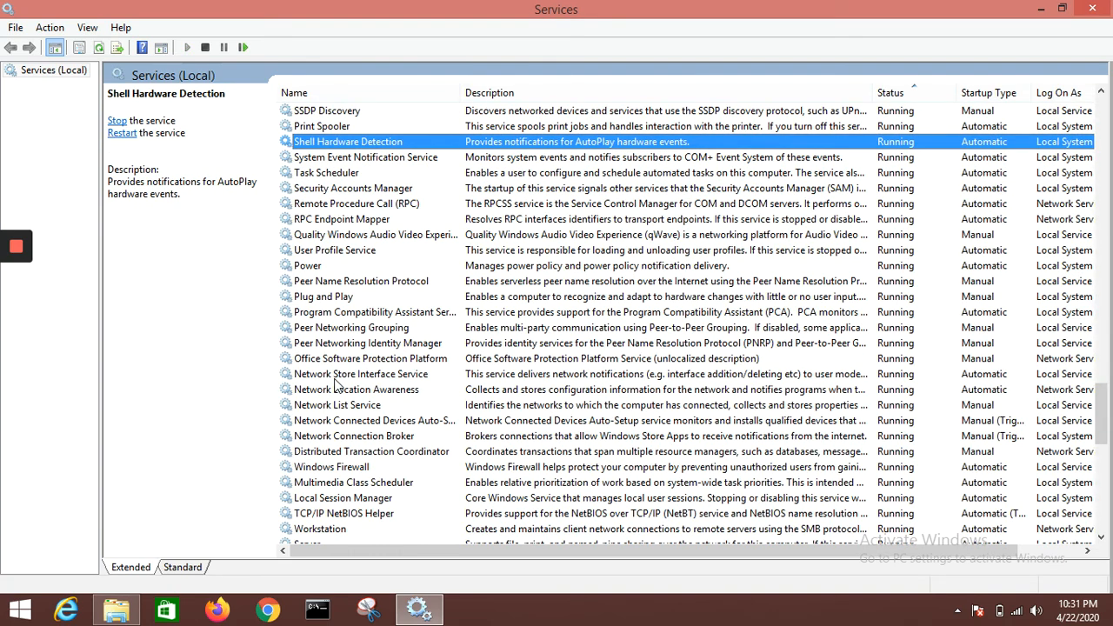
{"action": "key", "text": "m"}
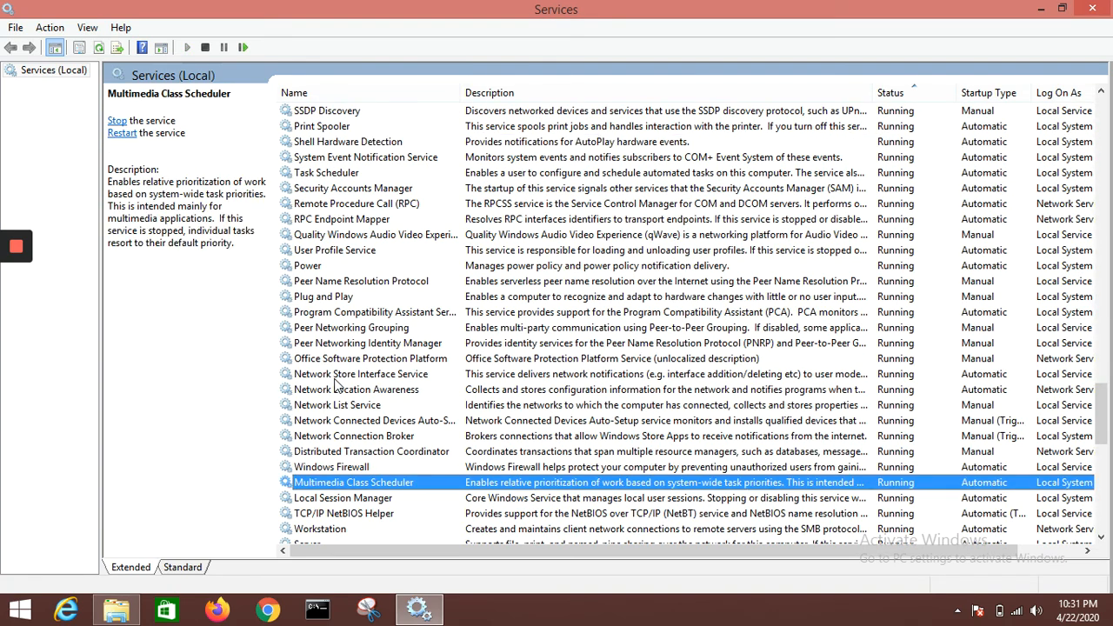
{"action": "key", "text": "m"}
{"action": "key", "text": "m"}
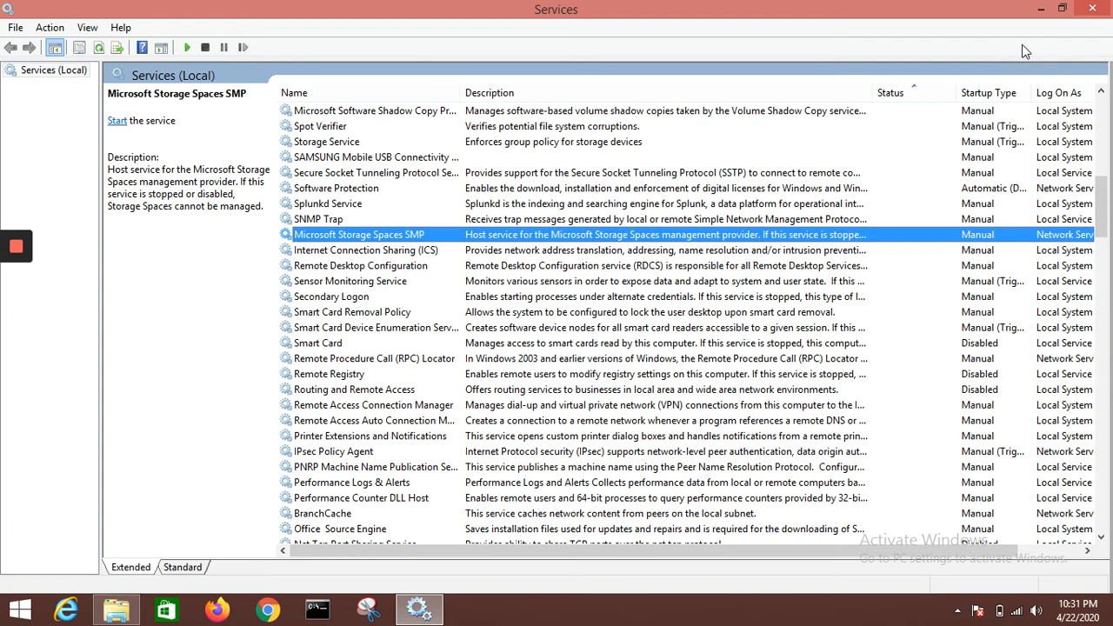
{"action": "left_click", "coordinate": [98, 48]}
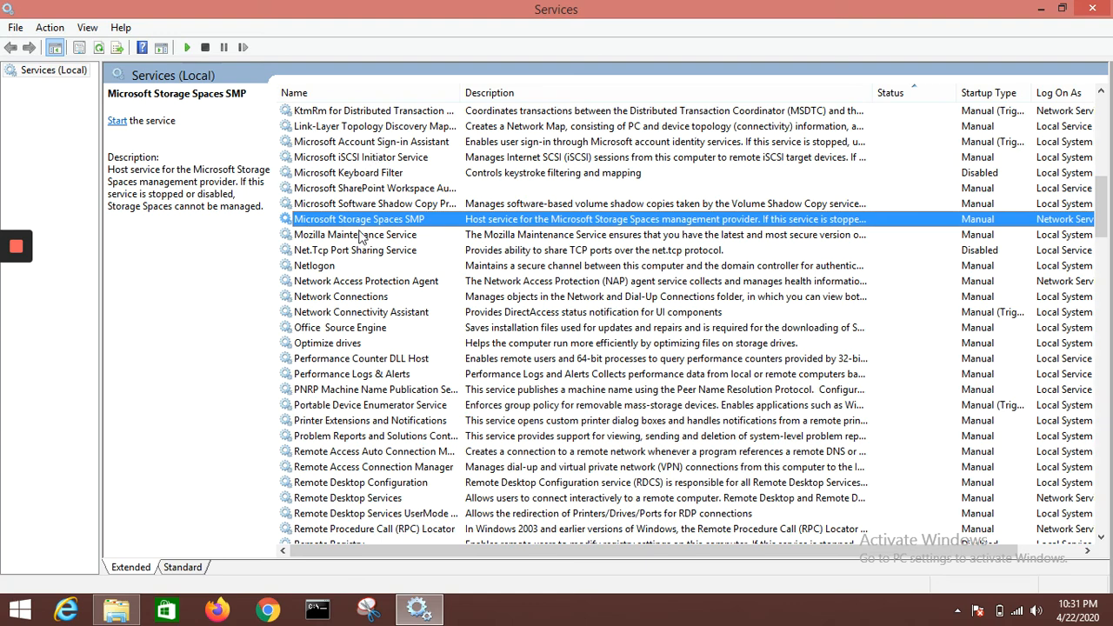
{"action": "type", "text": "s"}
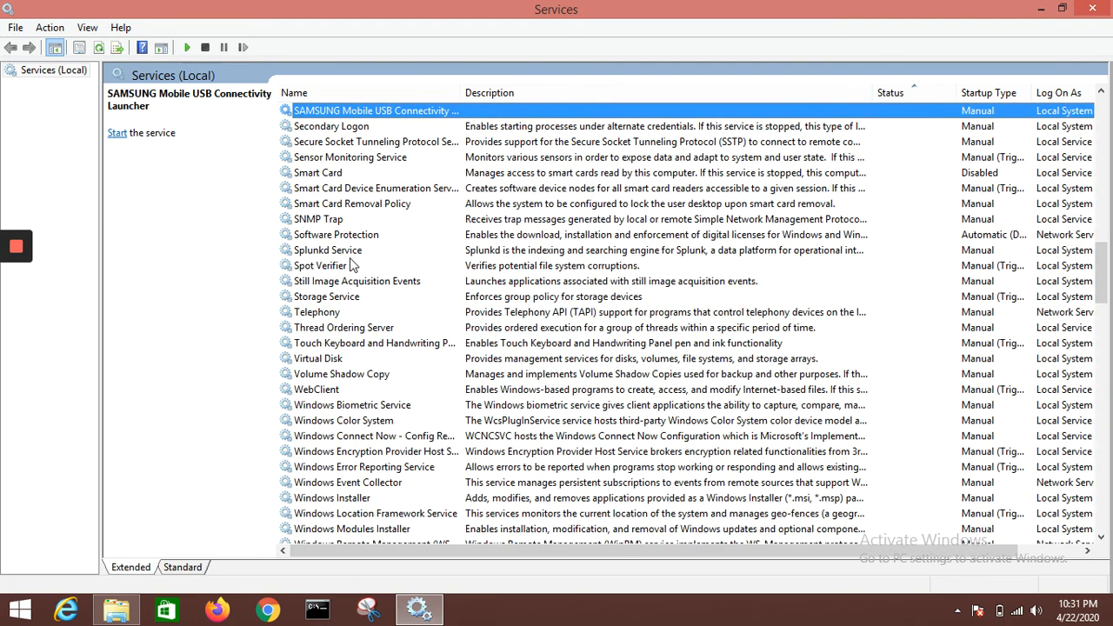
{"action": "type", "text": "sh"}
{"action": "left_click", "coordinate": [315, 126]}
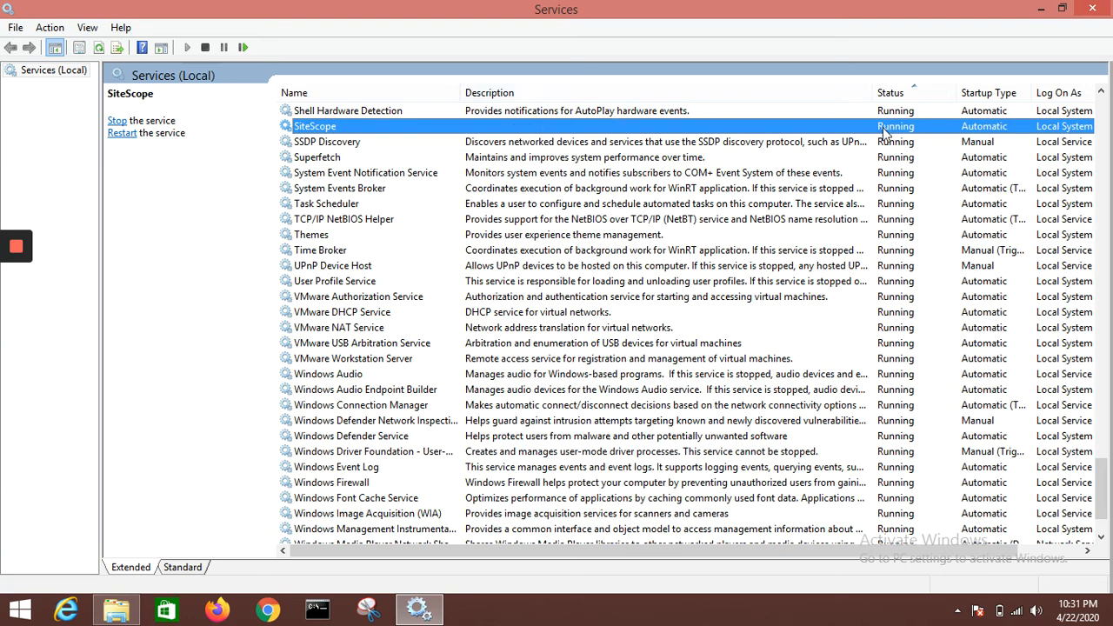
Confirm SiteScope's Automatic startup and Local System log-on in its Properties, then close Services.
{"action": "right_click", "coordinate": [622, 128]}
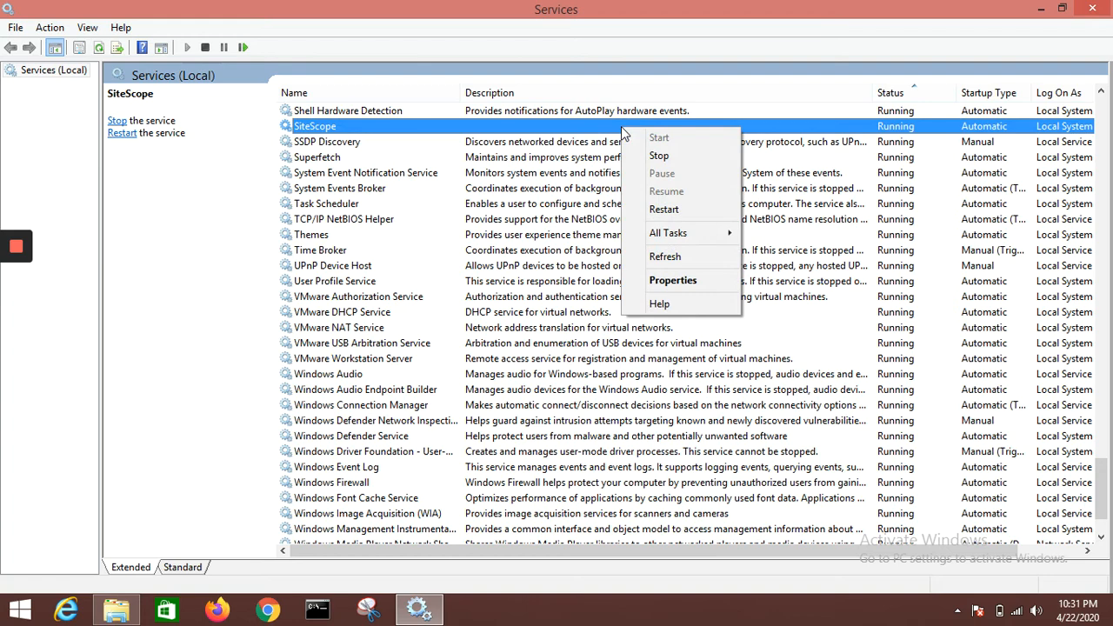
{"action": "left_click", "coordinate": [675, 284]}
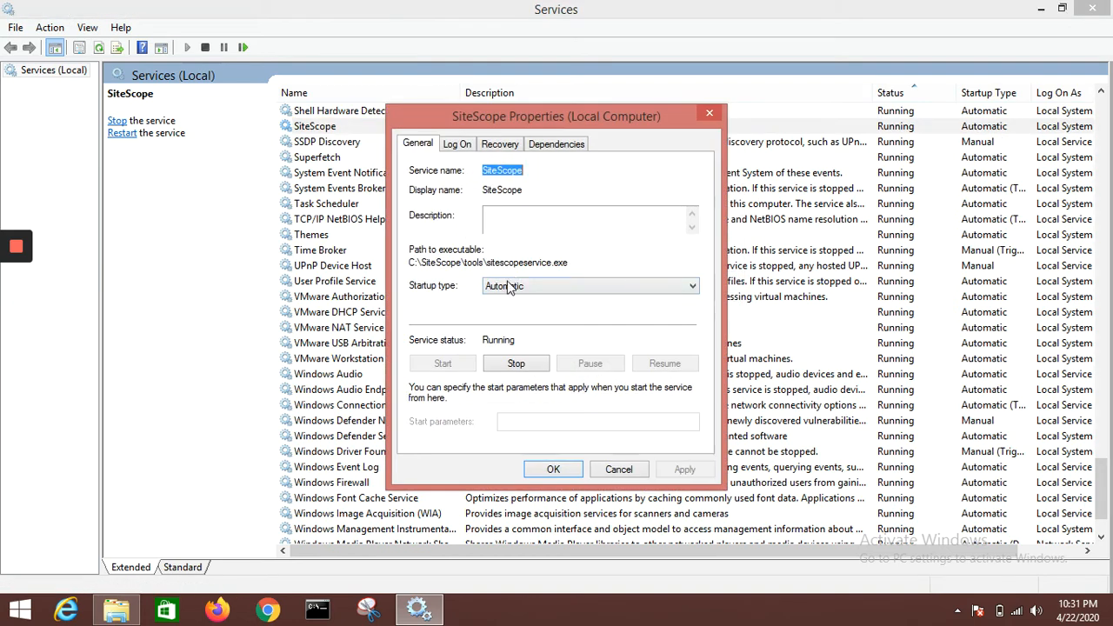
{"action": "left_click", "coordinate": [460, 146]}
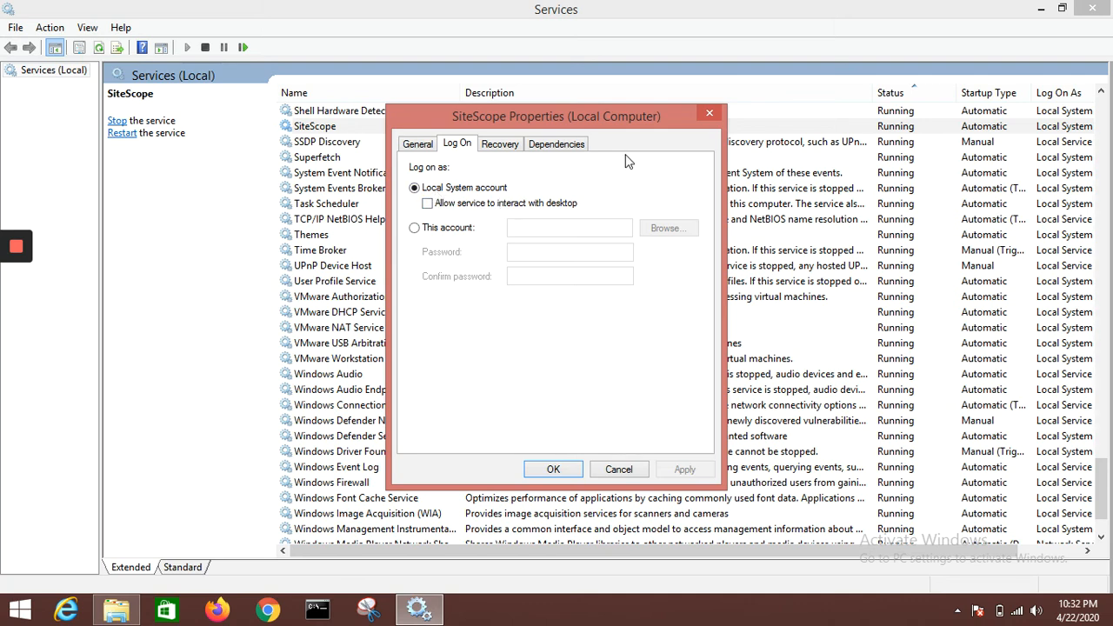
{"action": "left_click", "coordinate": [708, 113]}
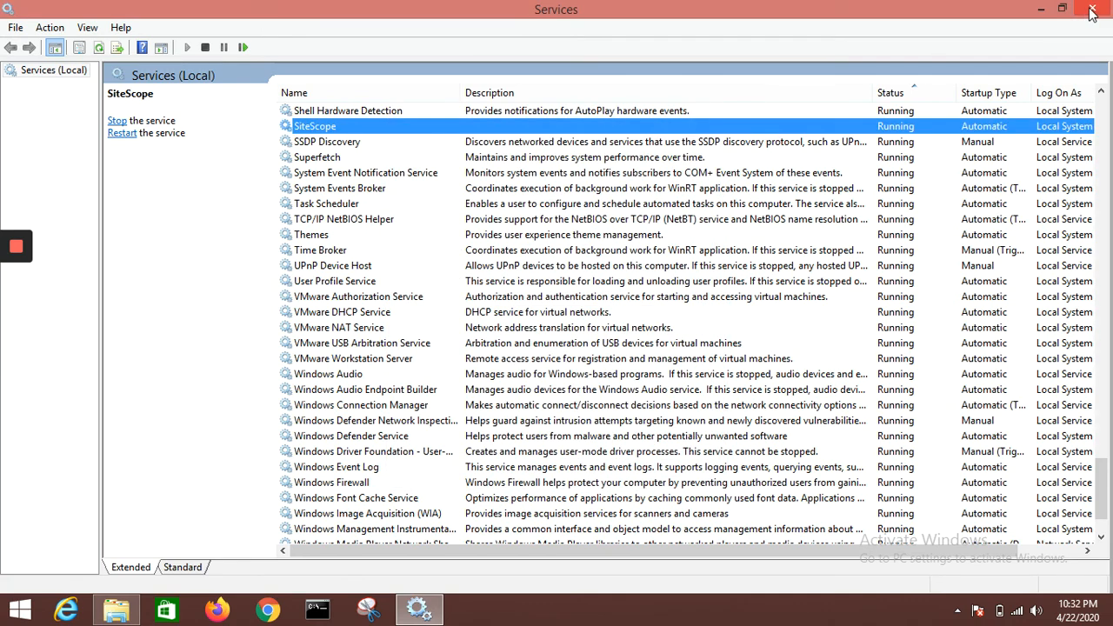
{"action": "left_click", "coordinate": [1092, 11]}
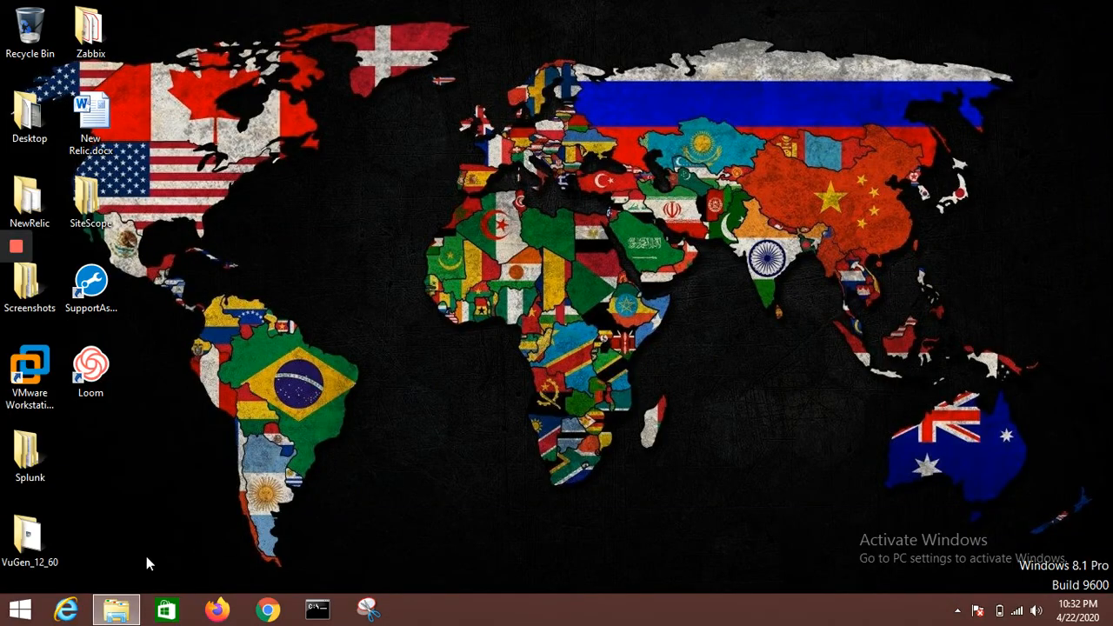
Launch Google Chrome maximized and dismiss the Restore pages prompt.
{"action": "left_click", "coordinate": [268, 610]}
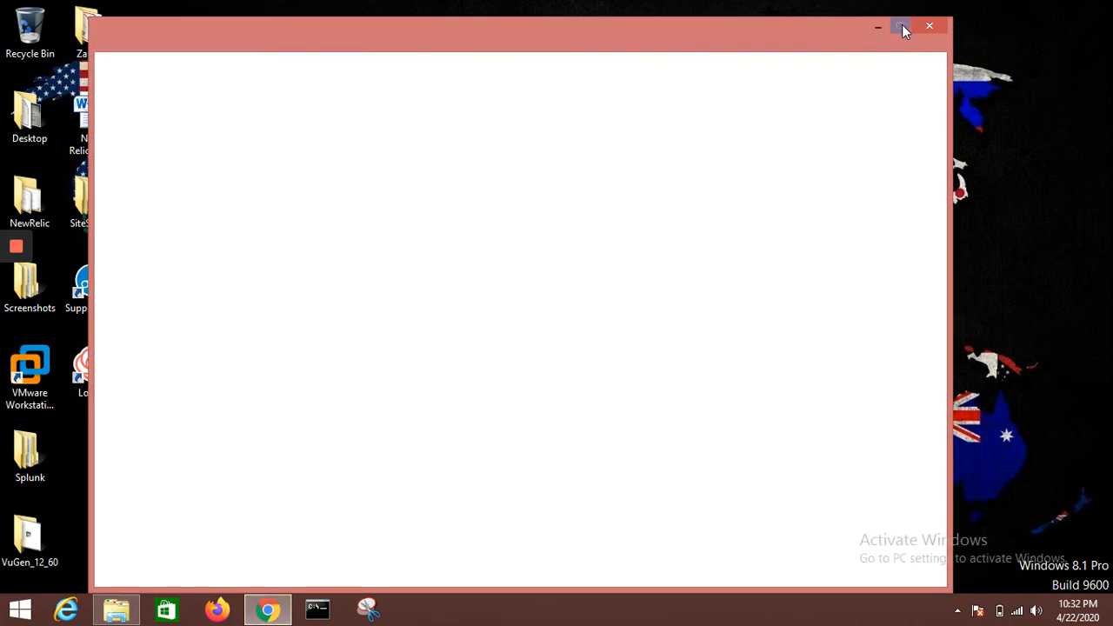
{"action": "left_click", "coordinate": [902, 29]}
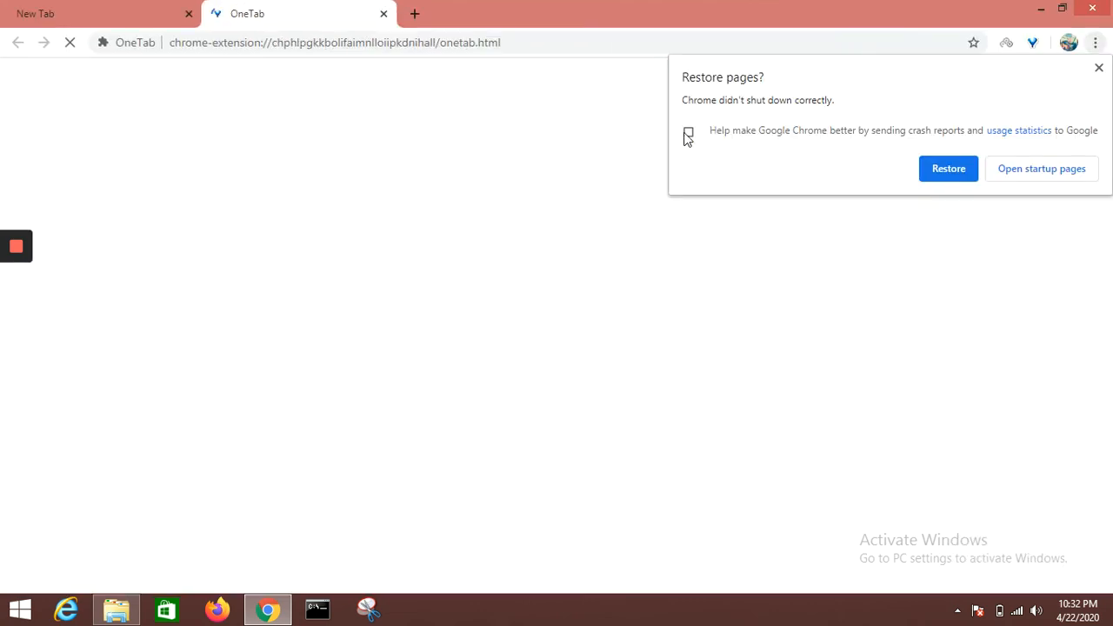
{"action": "left_click", "coordinate": [1098, 68]}
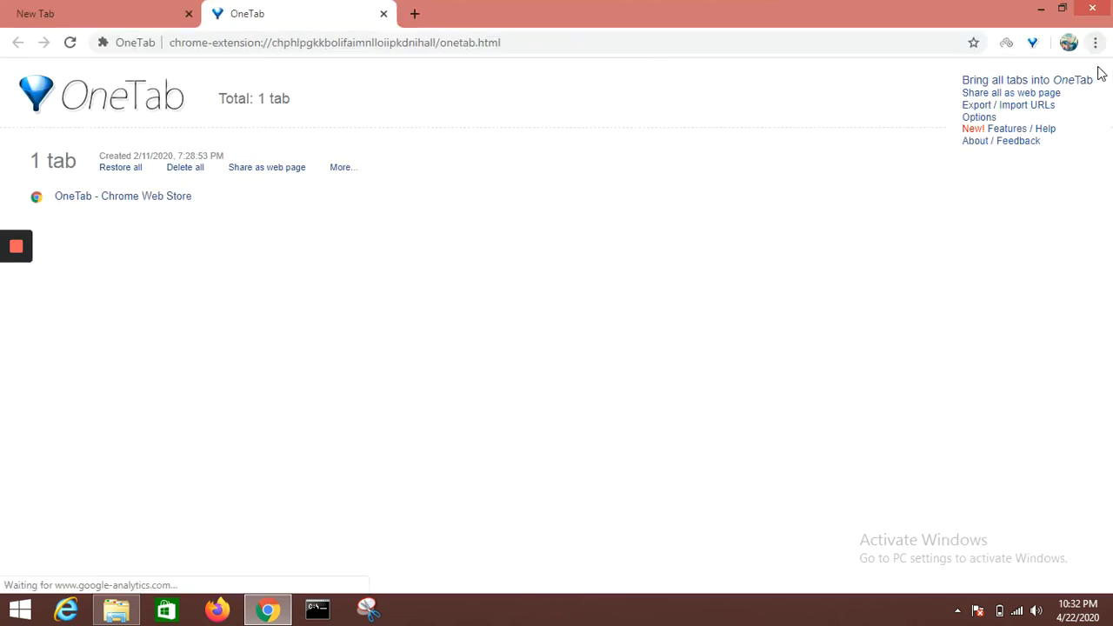
{"action": "left_click", "coordinate": [520, 43]}
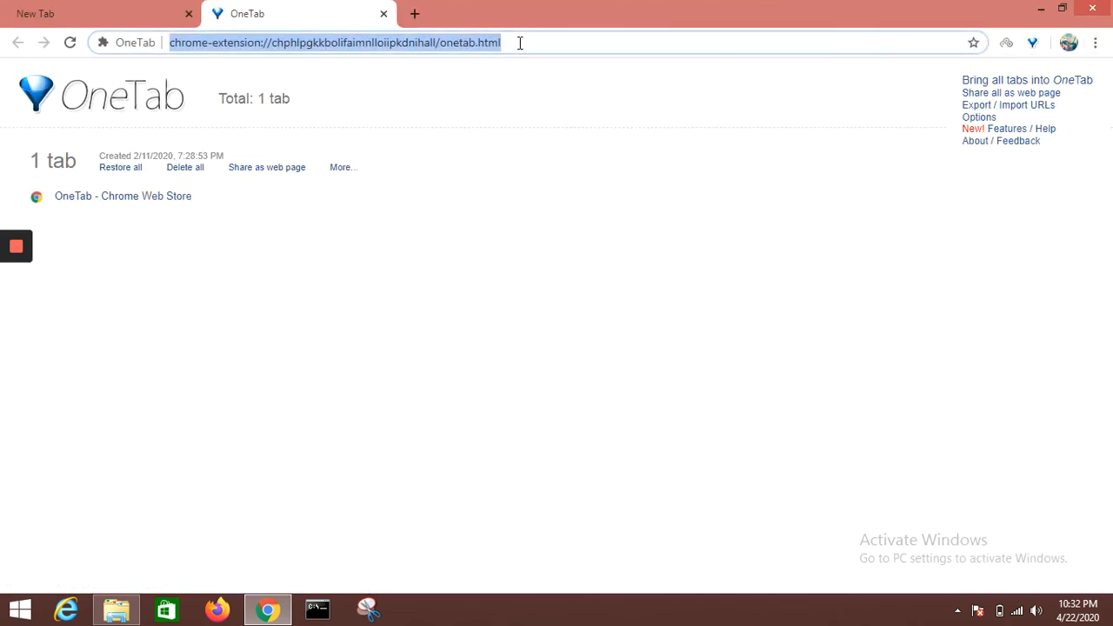
{"action": "type", "text": "http://localhost:8080/SiteScope"}
{"action": "key", "text": "Return"}
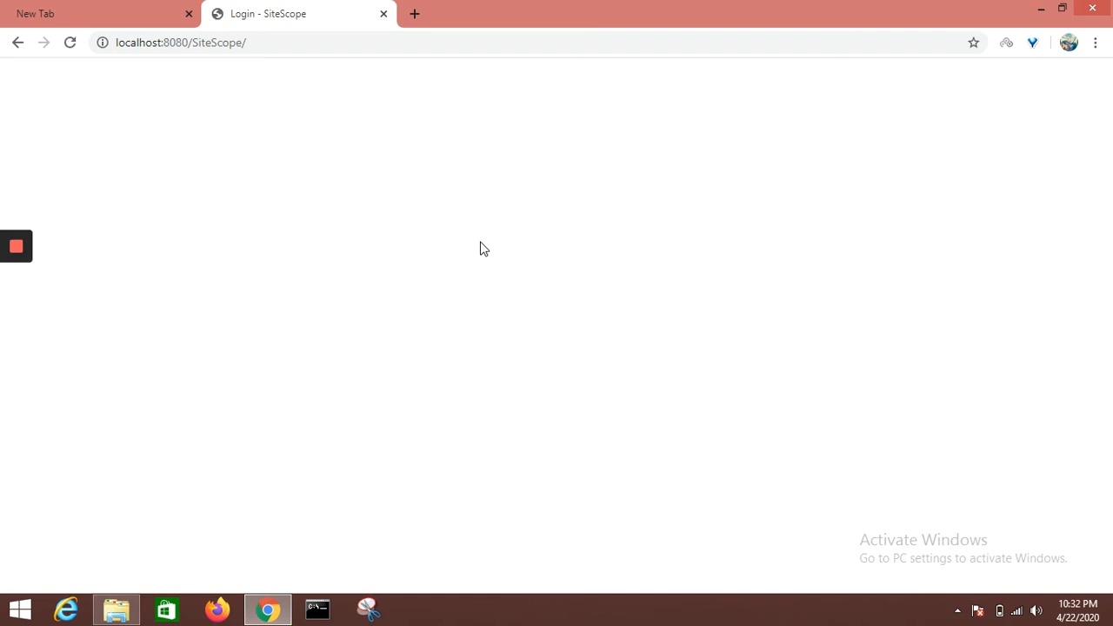
{"action": "left_click", "coordinate": [281, 48]}
{"action": "key", "text": "ctrl+c"}
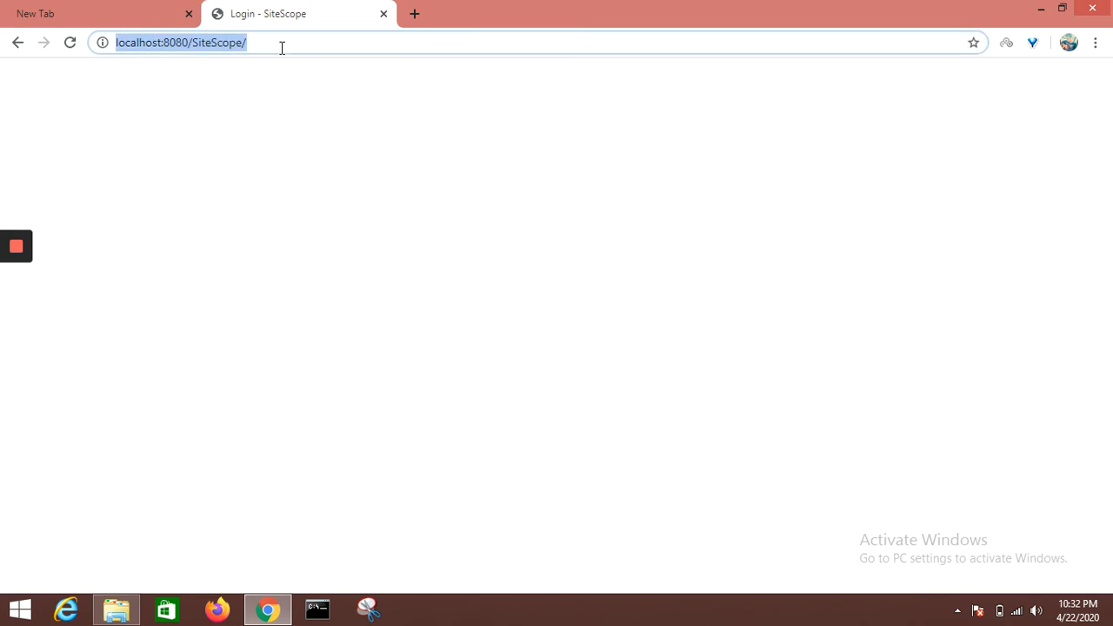
{"action": "key", "text": "Return"}
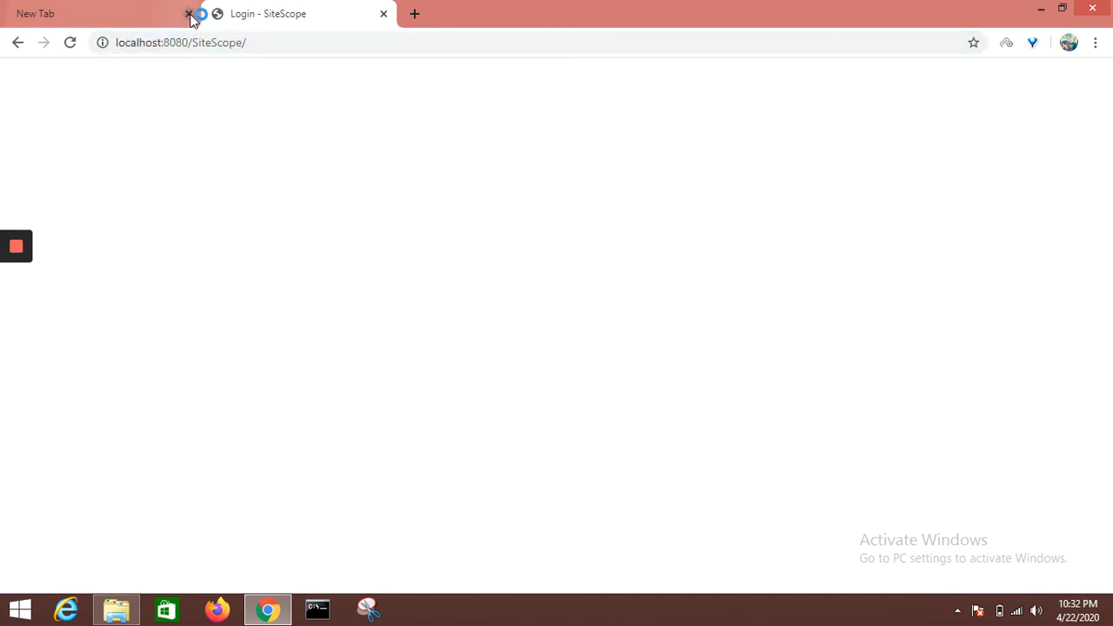
{"action": "left_click", "coordinate": [66, 608]}
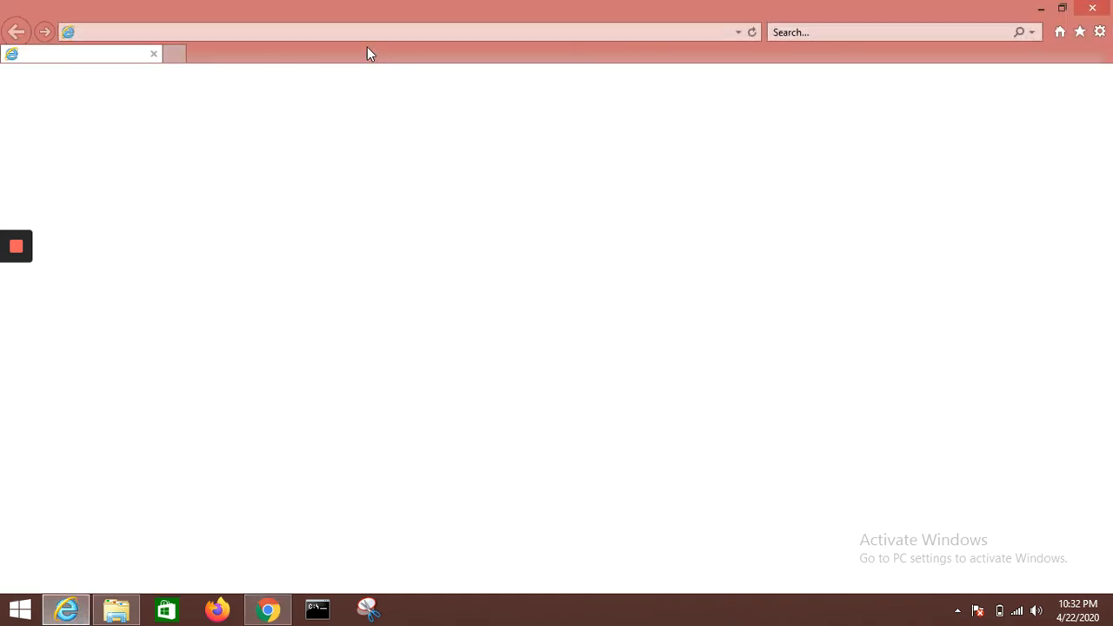
Enter the SiteScope address in Internet Explorer, keep the current home page, and close the extra go.microsoft.com tab.
{"action": "left_click", "coordinate": [382, 33]}
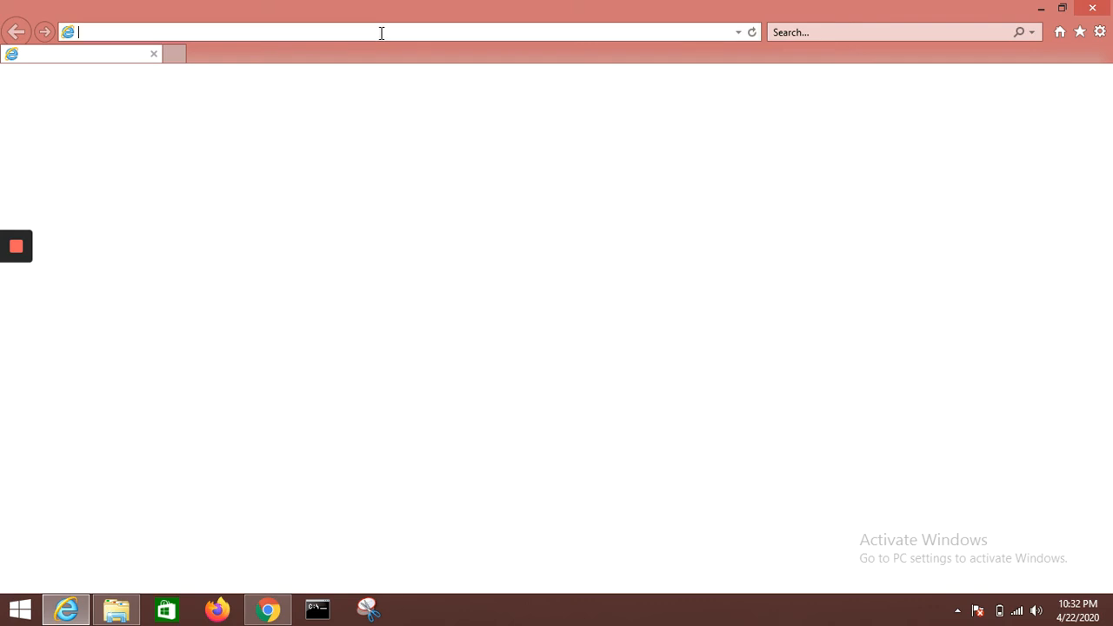
{"action": "key", "text": "ctrl+v"}
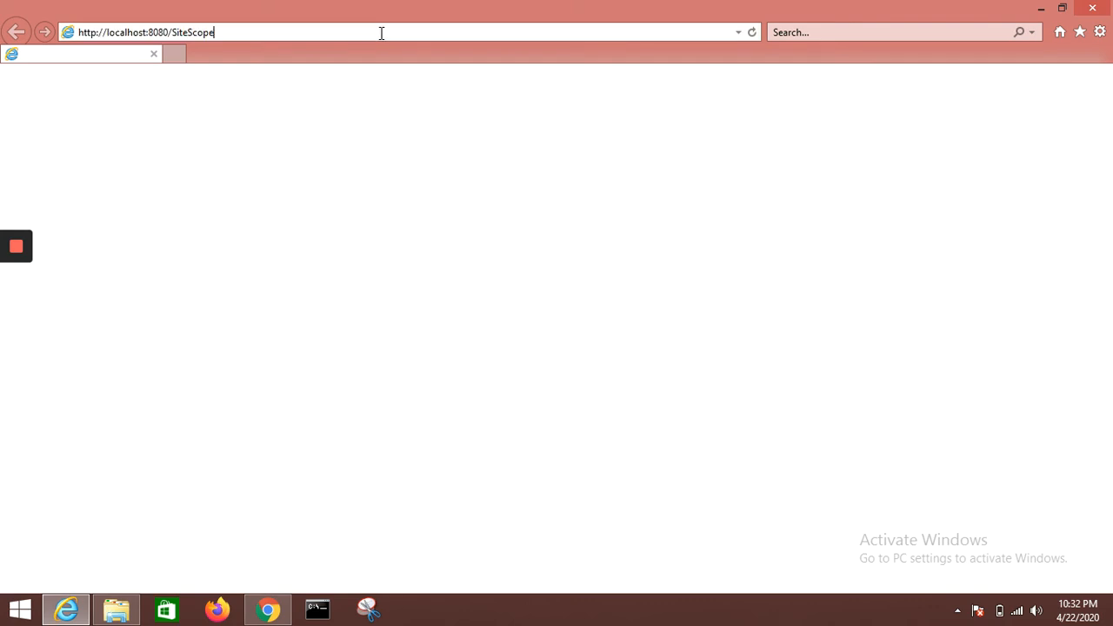
{"action": "key", "text": "Return"}
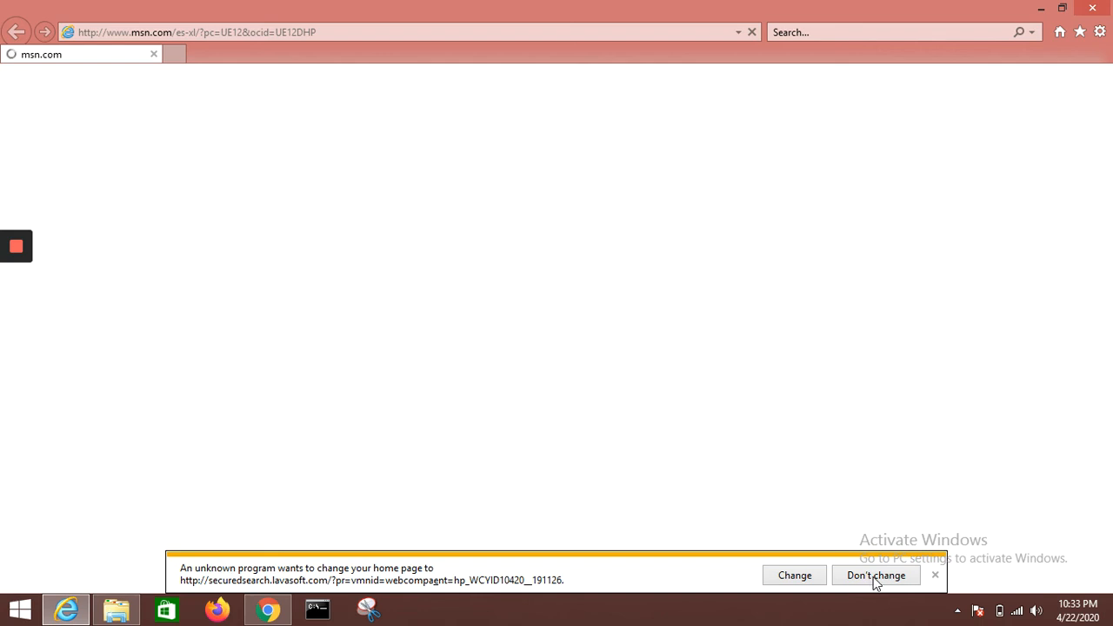
{"action": "left_click", "coordinate": [341, 34]}
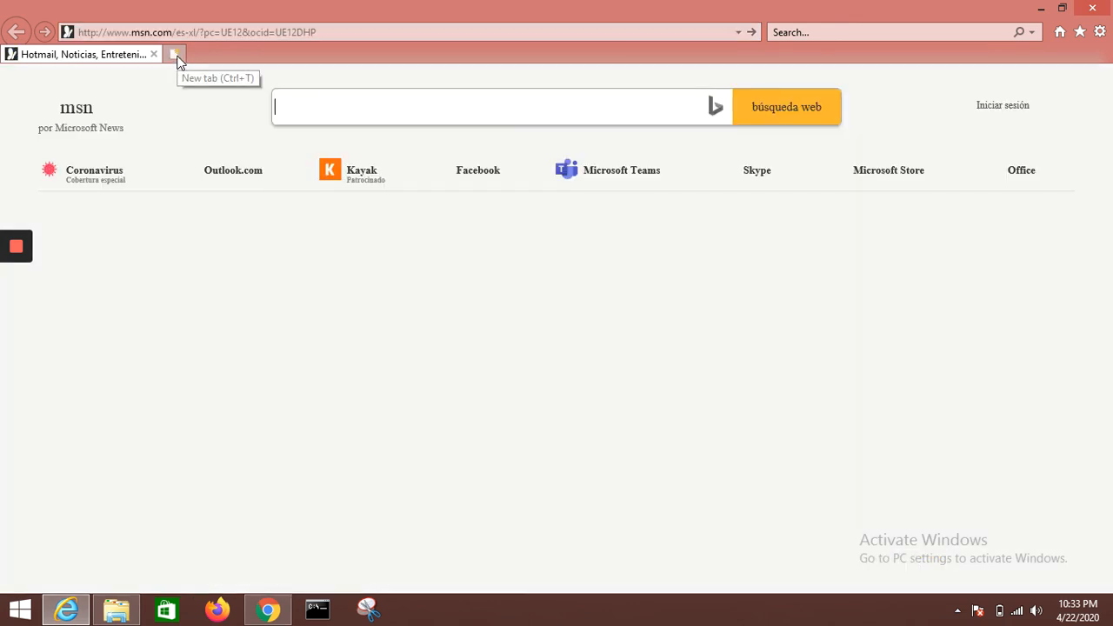
{"action": "left_click", "coordinate": [168, 57]}
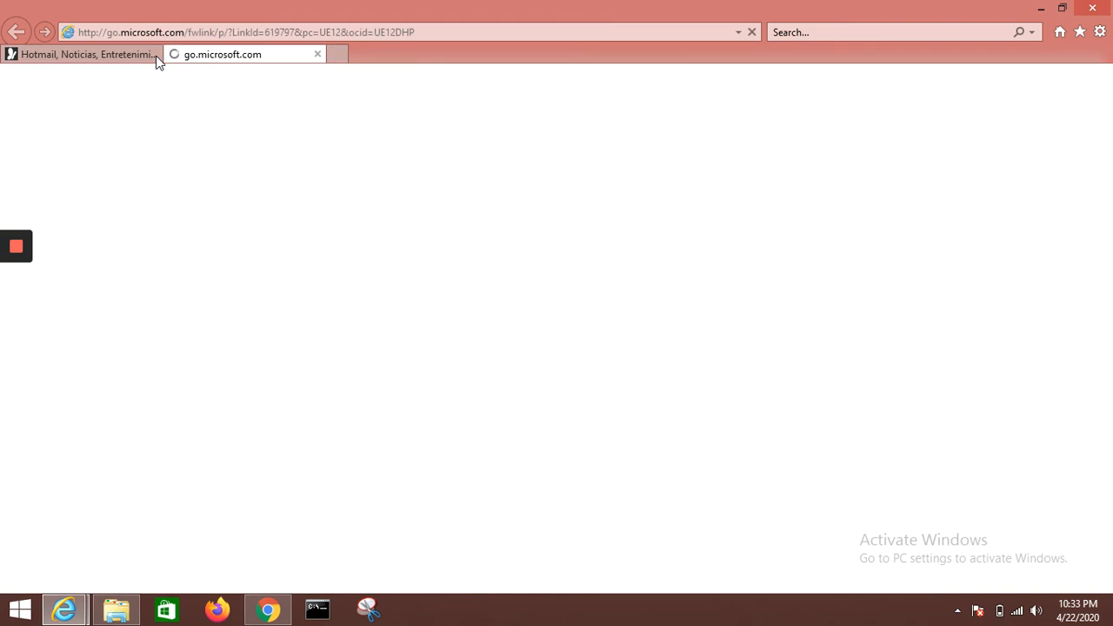
{"action": "key", "text": "ctrl+w"}
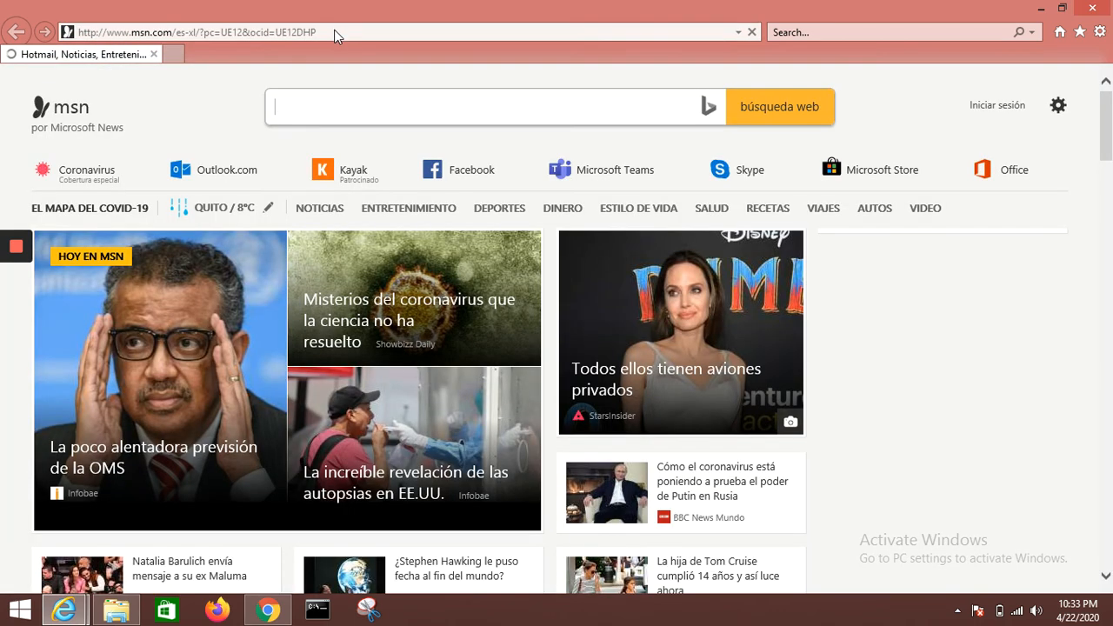
{"action": "left_click", "coordinate": [333, 32]}
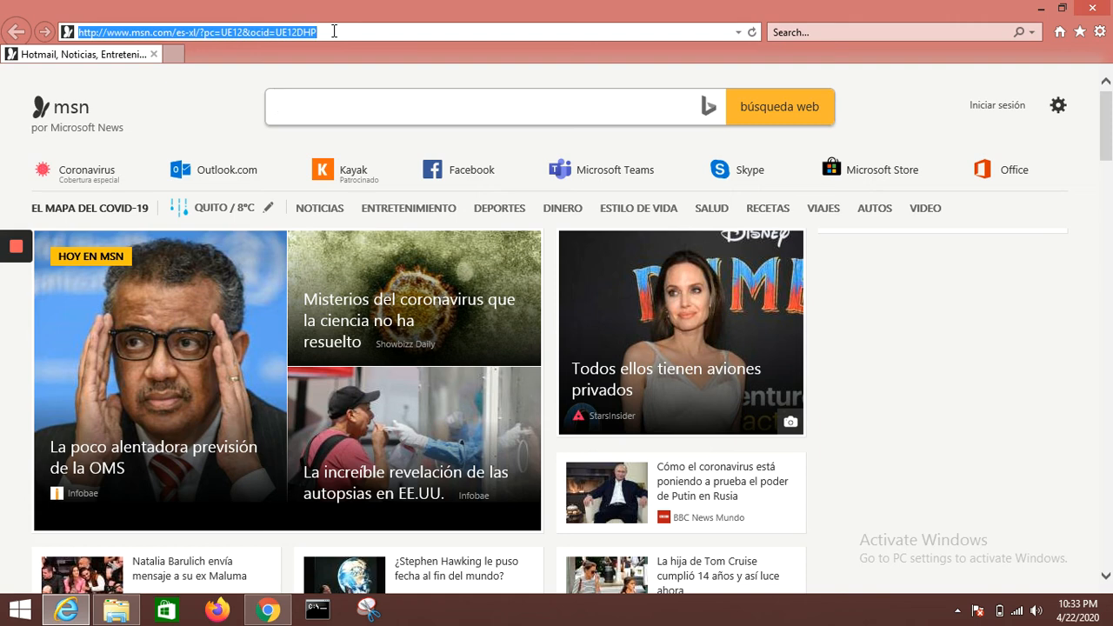
{"action": "key", "text": "ctrl+v"}
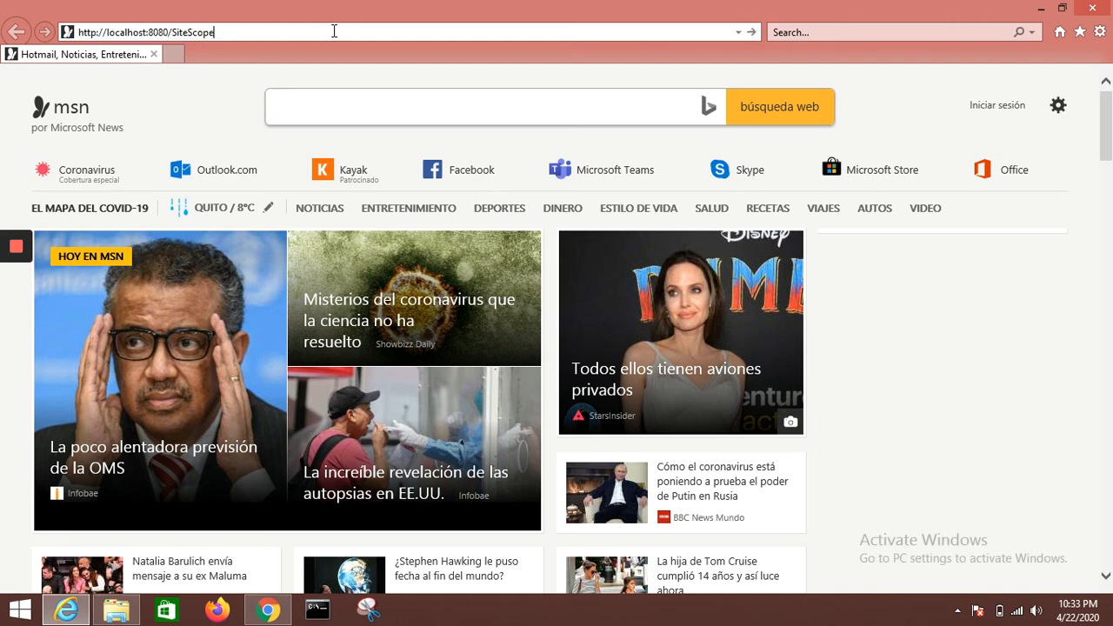
{"action": "key", "text": "Return"}
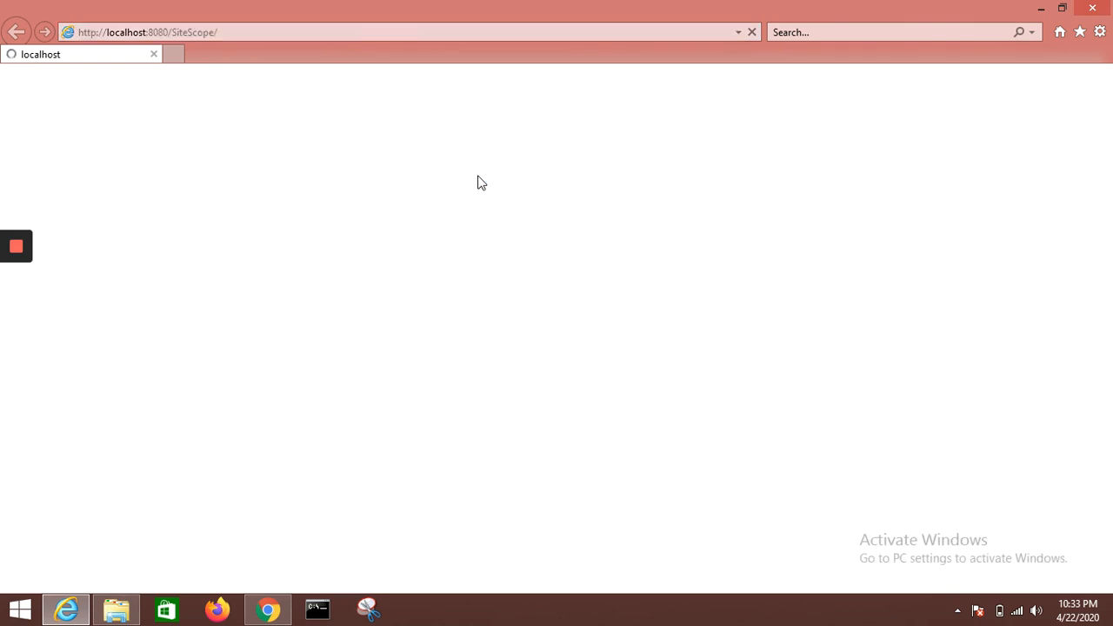
{"action": "left_click", "coordinate": [268, 611]}
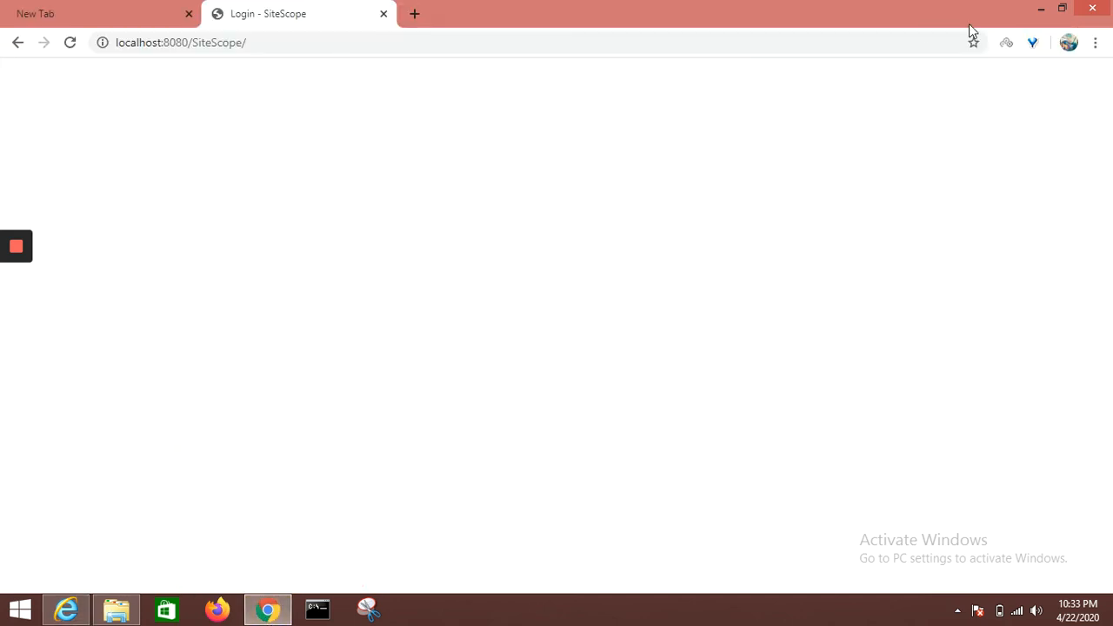
{"action": "left_click", "coordinate": [1093, 9]}
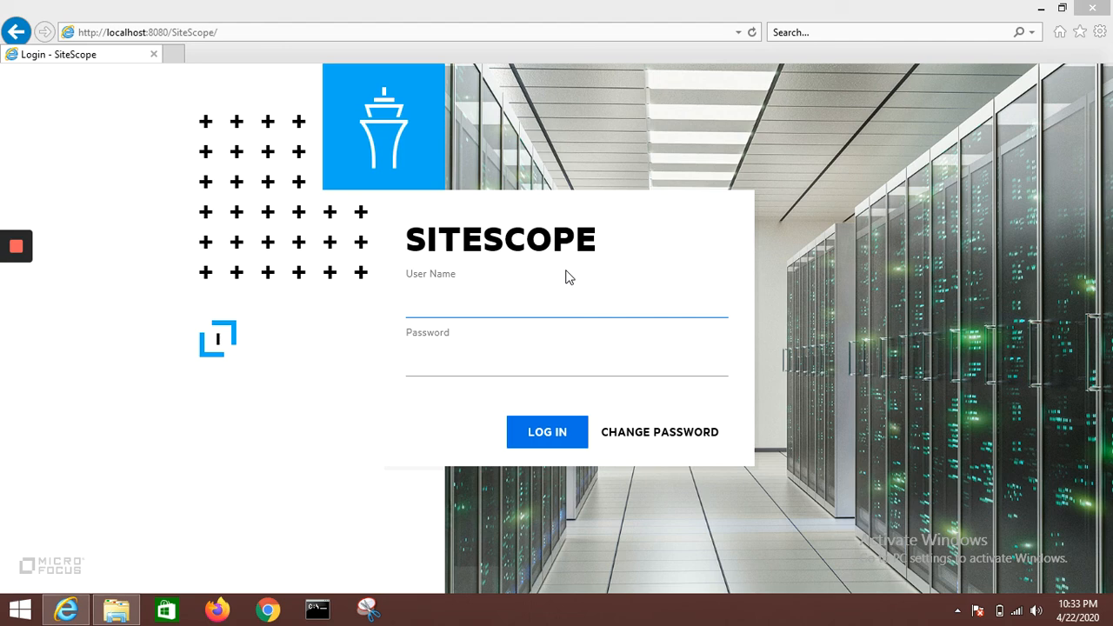
Log in with the administrator user name and password, click OK on the Java notice, and minimize Internet Explorer.
{"action": "left_click", "coordinate": [451, 301]}
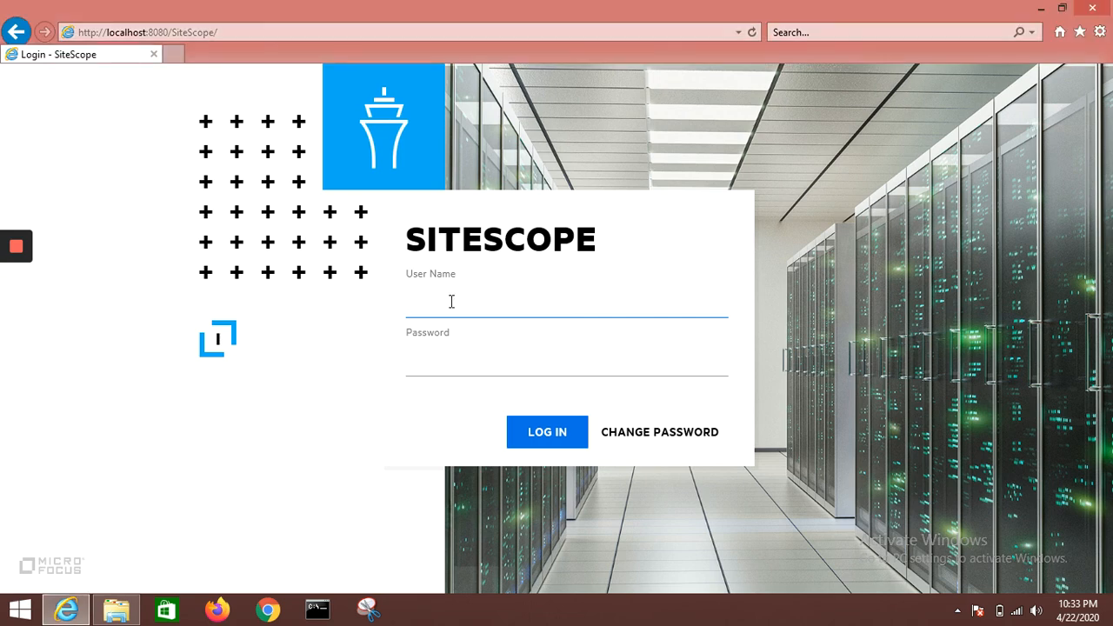
{"action": "type", "text": "anbedi"}
{"action": "key", "text": "Tab"}
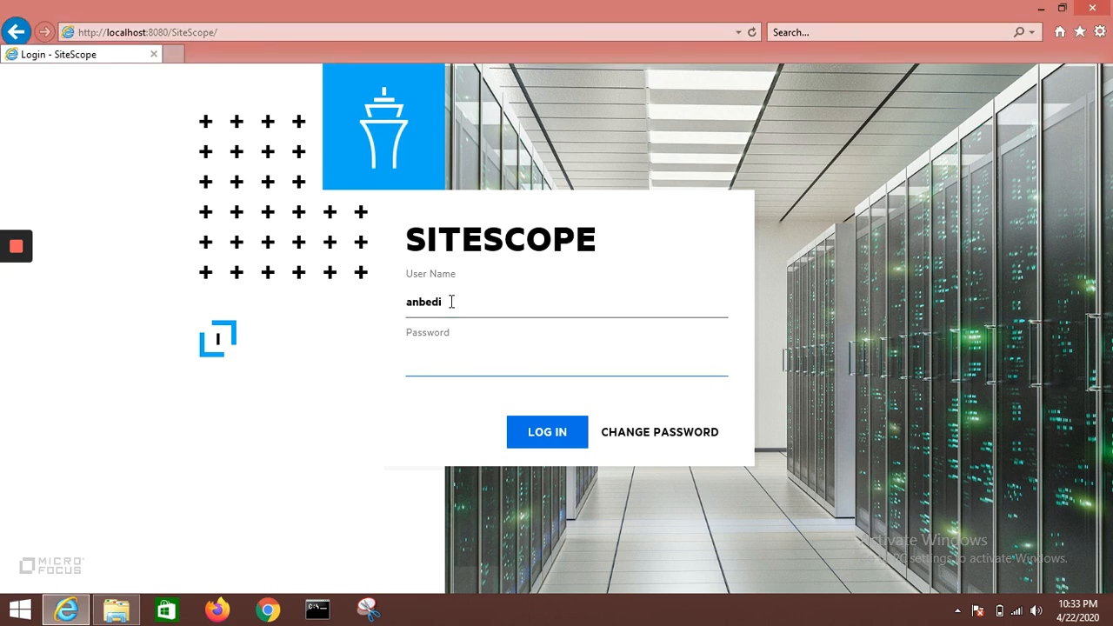
{"action": "type", "text": "•••••••••"}
{"action": "left_click", "coordinate": [548, 431]}
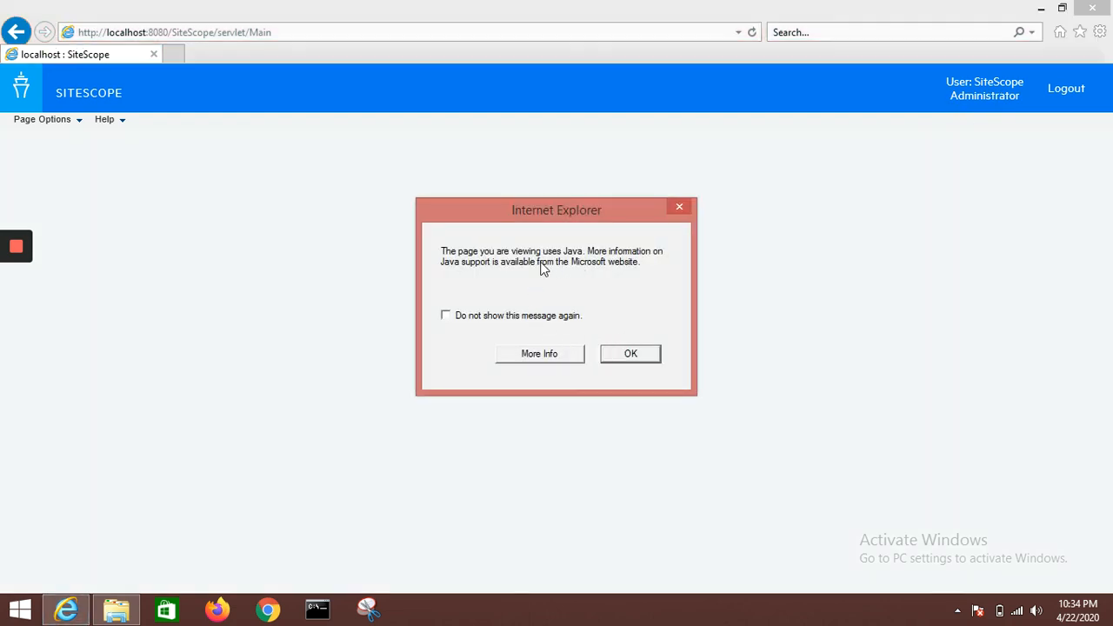
{"action": "left_click", "coordinate": [634, 353]}
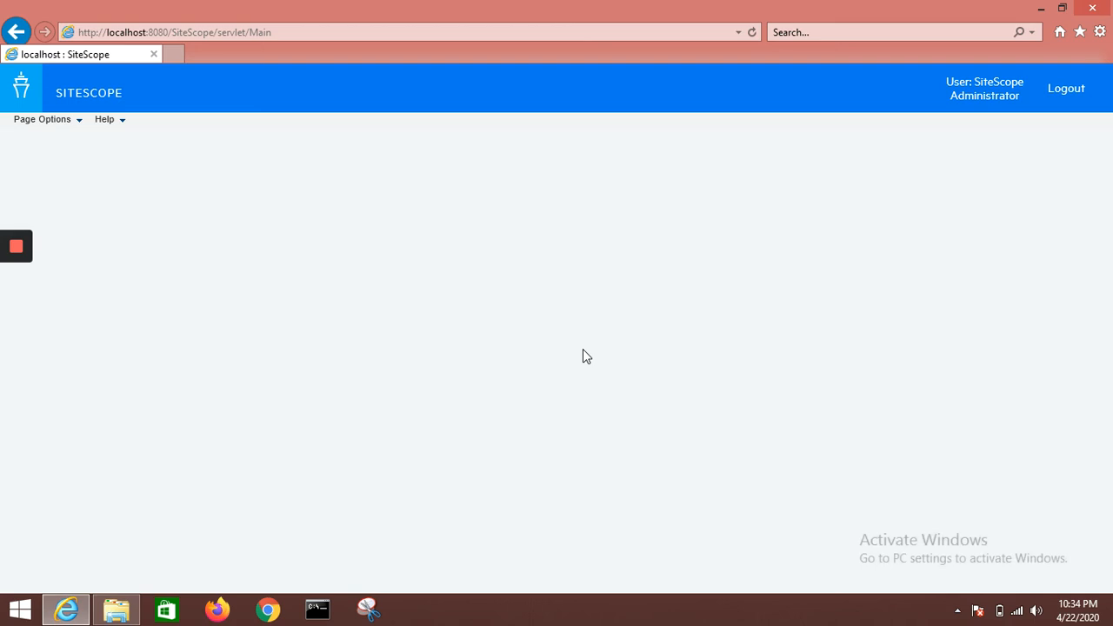
{"action": "left_click", "coordinate": [1041, 8]}
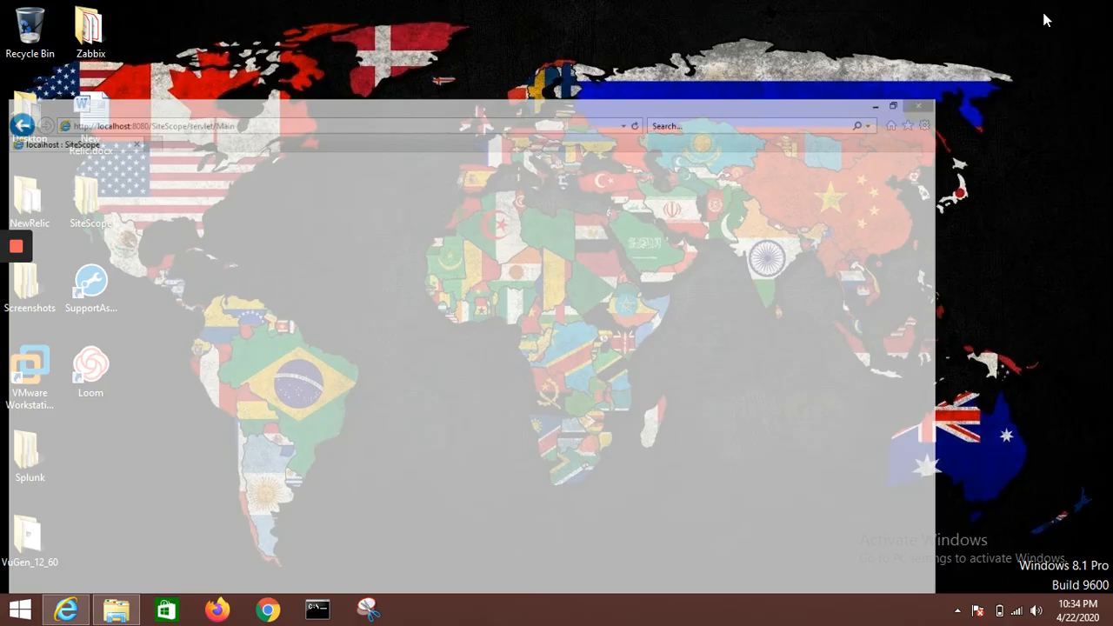